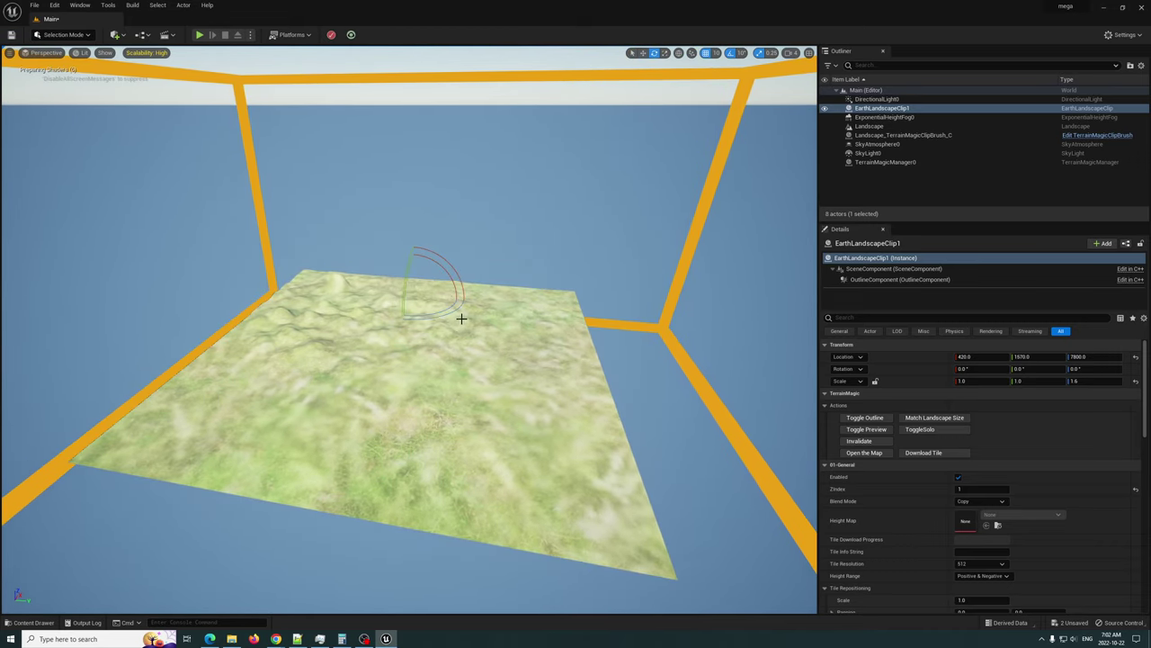
# View the landscape from the top and scale EarthLandscapeClip1 down to 0.5 in X and Y
pyautogui.click(45, 53)
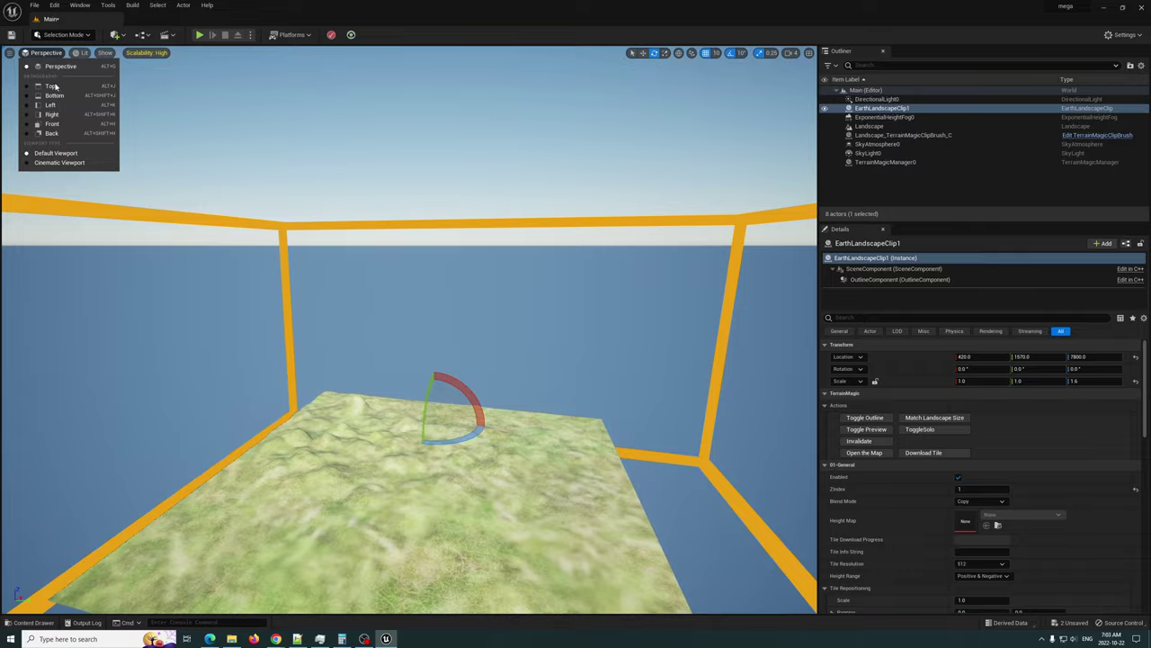
pyautogui.click(41, 72)
pyautogui.scroll(-6, 390, 316)
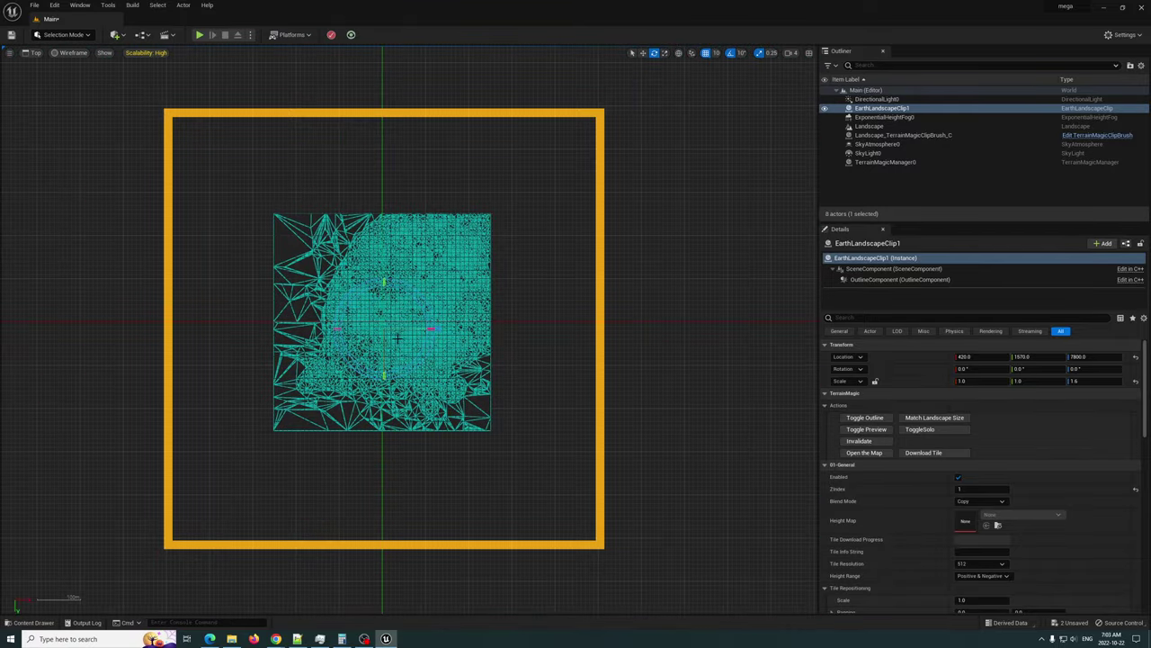
pyautogui.moveTo(414, 329)
pyautogui.mouseDown()
pyautogui.moveTo(386, 328)
pyautogui.moveTo(413, 328)
pyautogui.mouseUp()
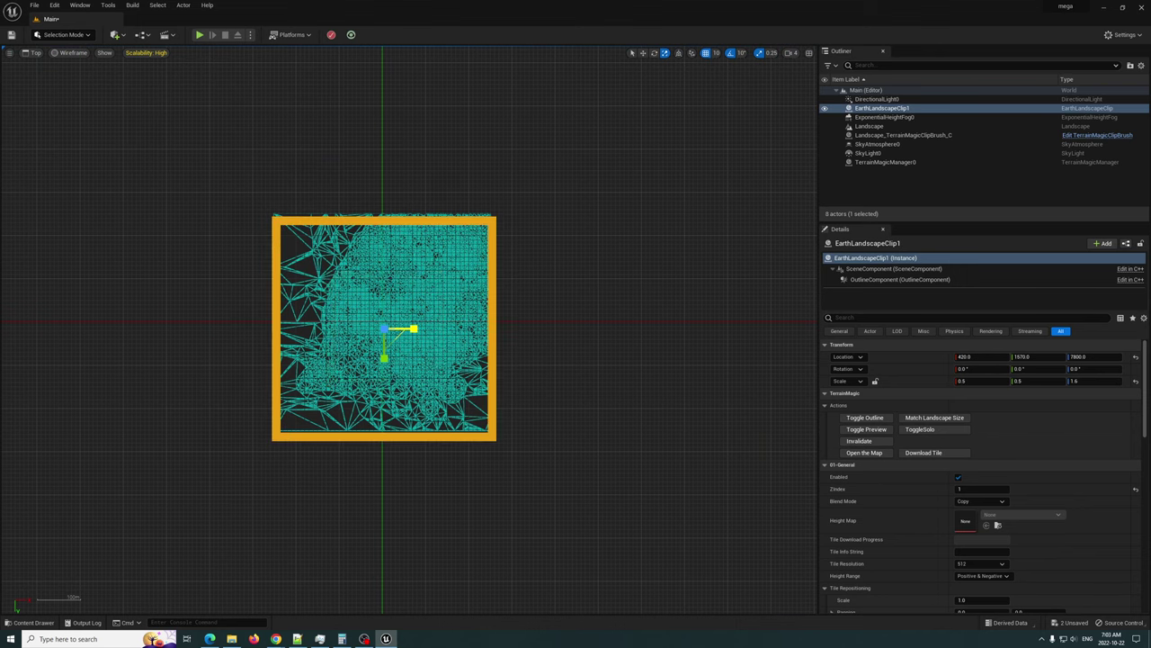
# Set the clip's X and Y scale to 0.4 and return the viewport to the perspective view
pyautogui.click(993, 381)
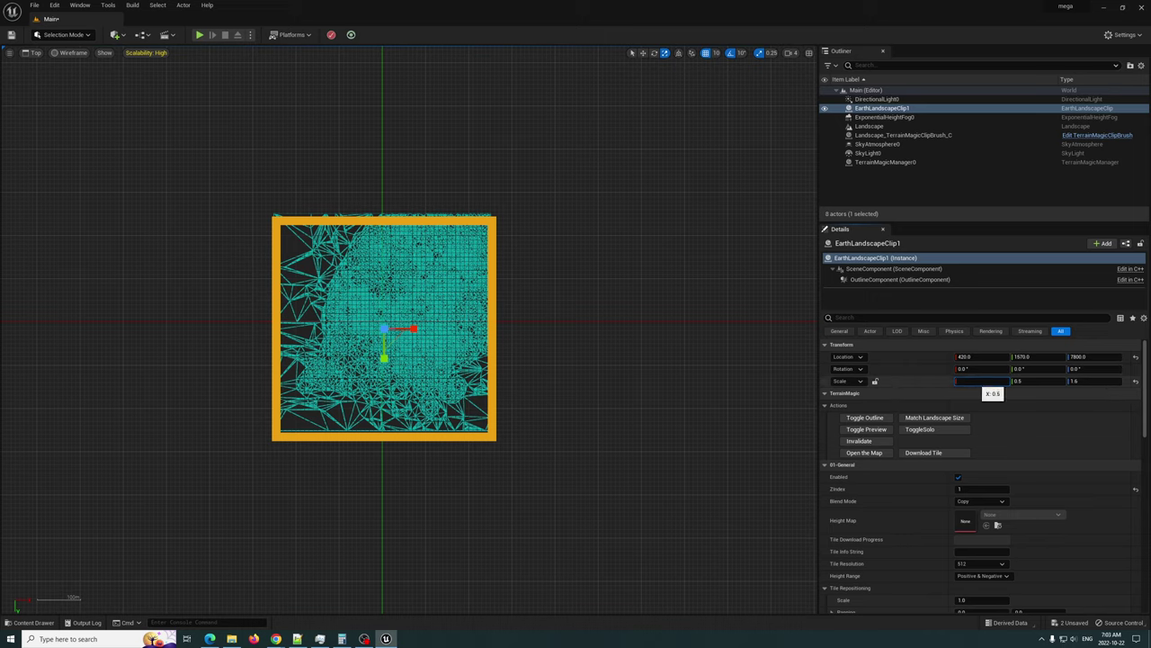
pyautogui.write('0.4')
pyautogui.press('Tab')
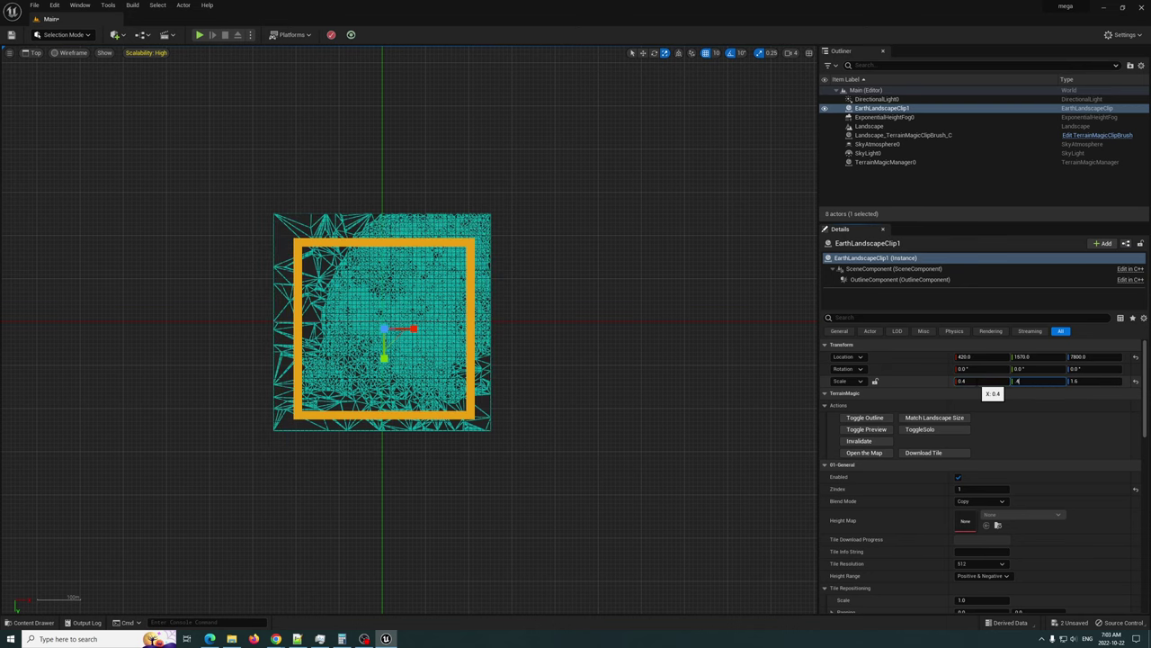
pyautogui.moveTo(410, 380)
pyautogui.mouseDown(button='right')
pyautogui.moveTo(390, 324)
pyautogui.moveTo(449, 406)
pyautogui.moveTo(306, 427)
pyautogui.moveTo(387, 423)
pyautogui.moveTo(364, 421)
pyautogui.moveTo(396, 373)
pyautogui.moveTo(365, 346)
pyautogui.moveTo(396, 369)
pyautogui.mouseUp(button='right')
pyautogui.click(37, 56)
pyautogui.click(55, 69)
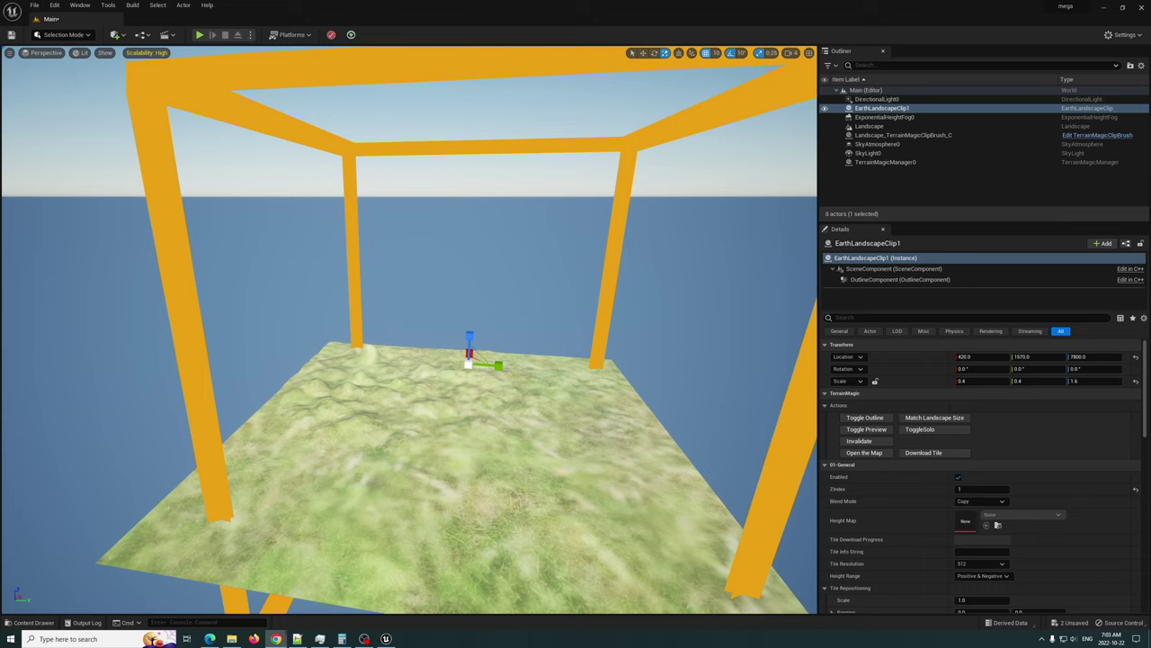
# Switch to Google Maps, copy the coordinates 36.10005, -112.11258 at the Grand Canyon marker, and close the browser window
pyautogui.moveTo(2, 144); pyautogui.dragTo(689, 131)
pyautogui.doubleClick(689, 131)
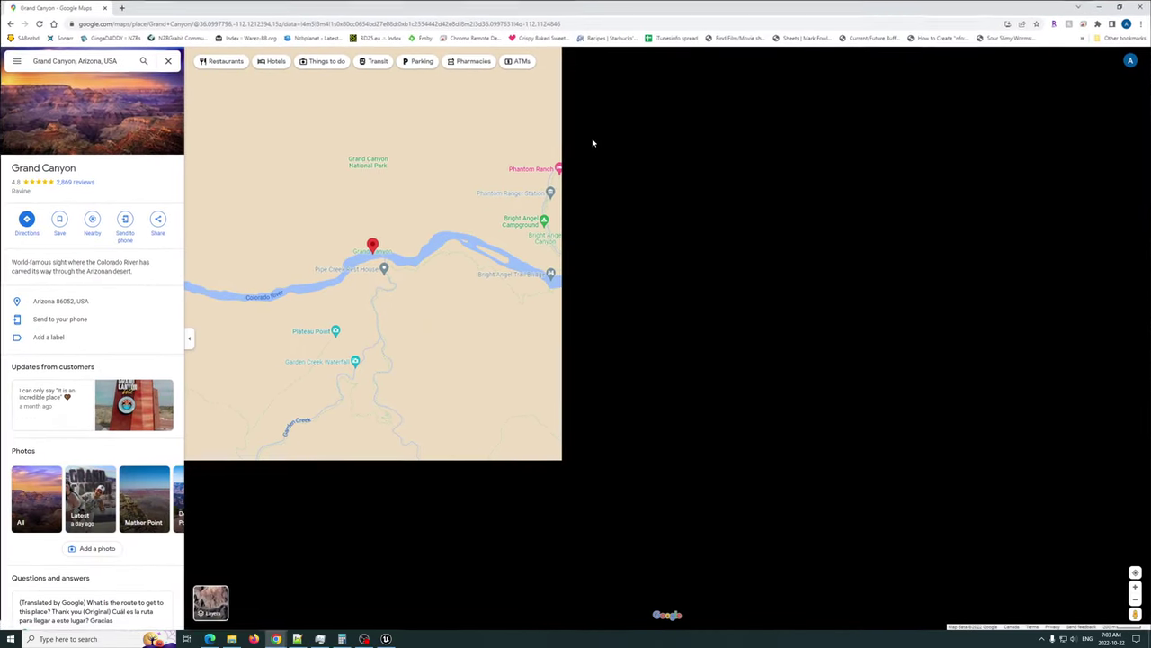
pyautogui.scroll(-3, 727, 351)
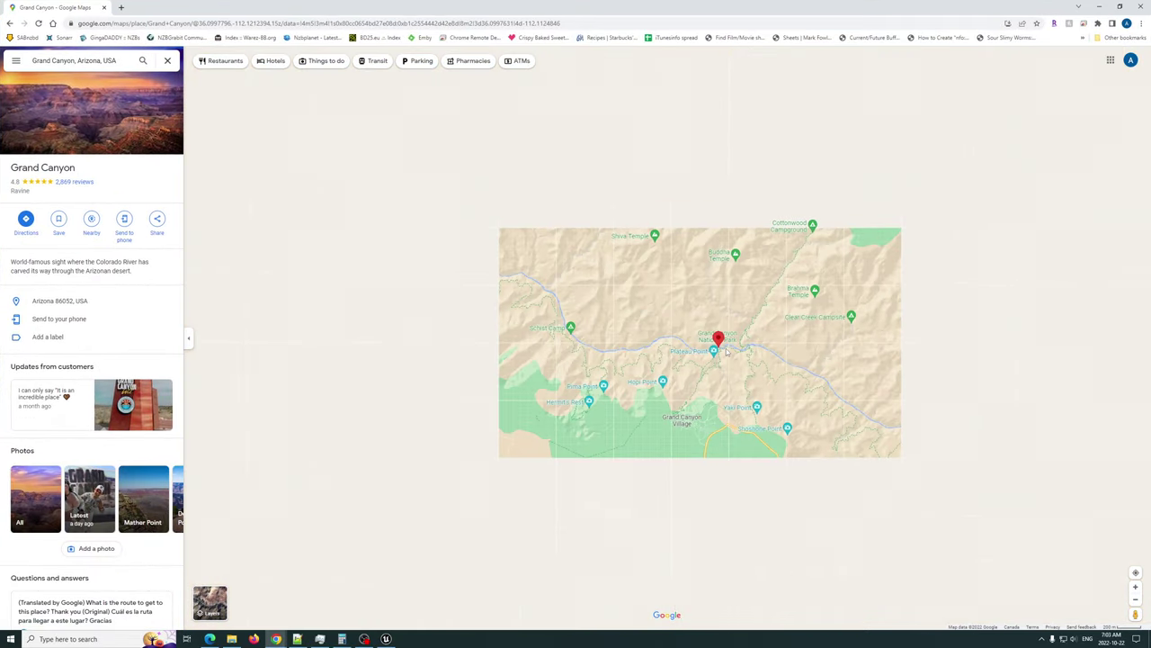
pyautogui.scroll(5, 727, 351)
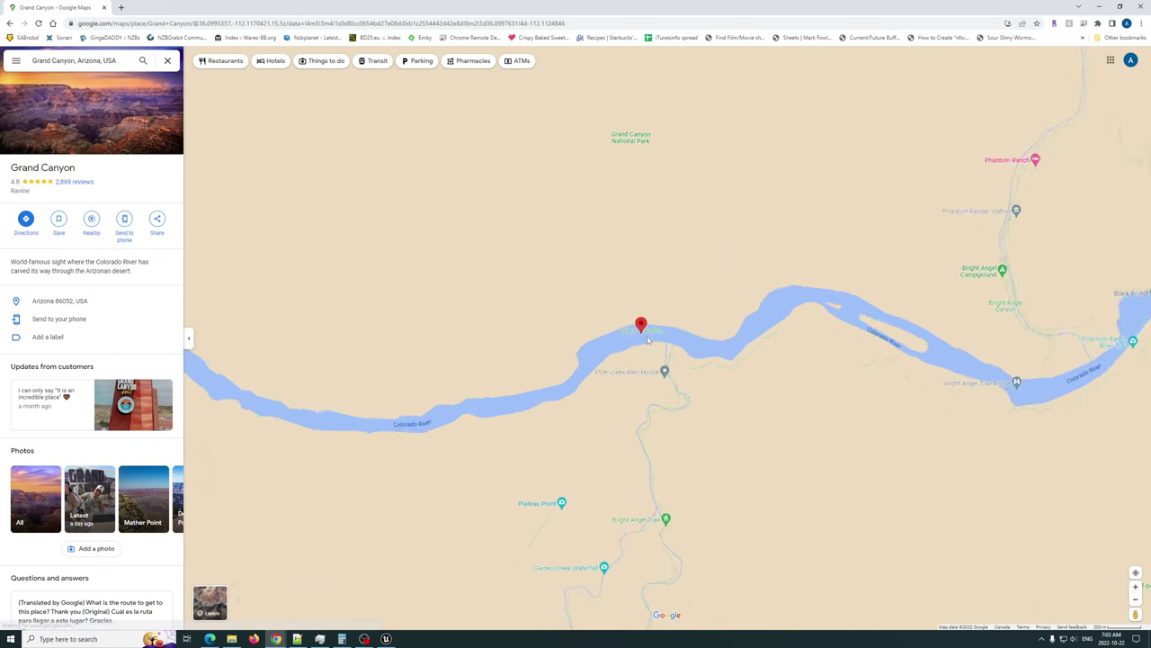
pyautogui.rightClick(638, 326)
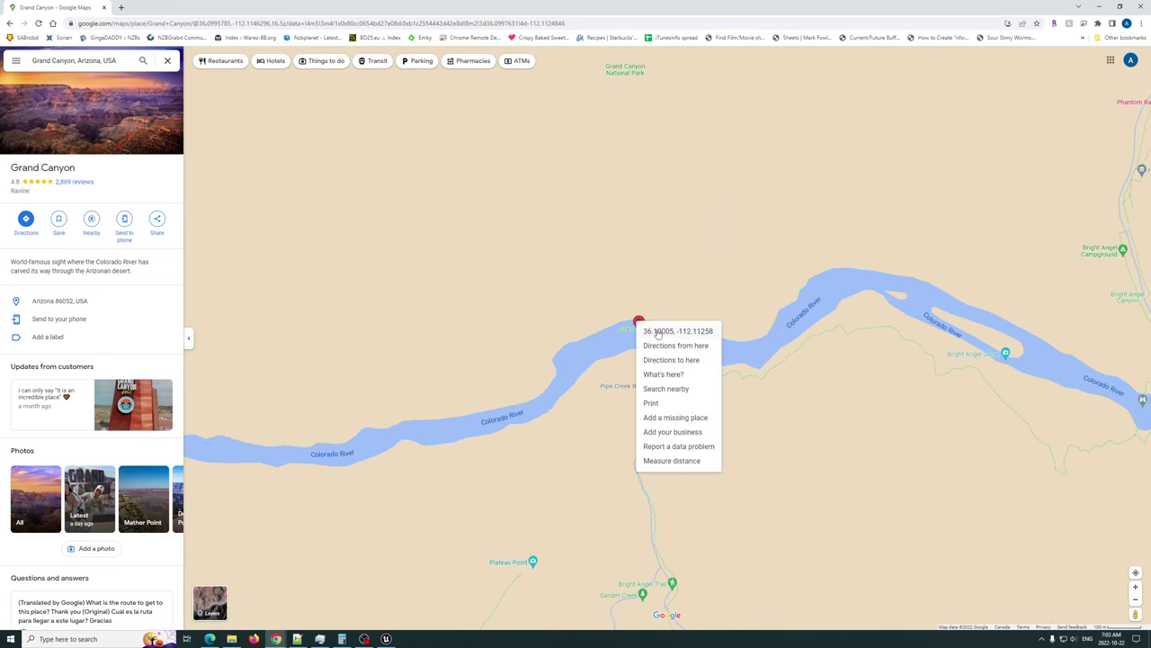
pyautogui.click(666, 332)
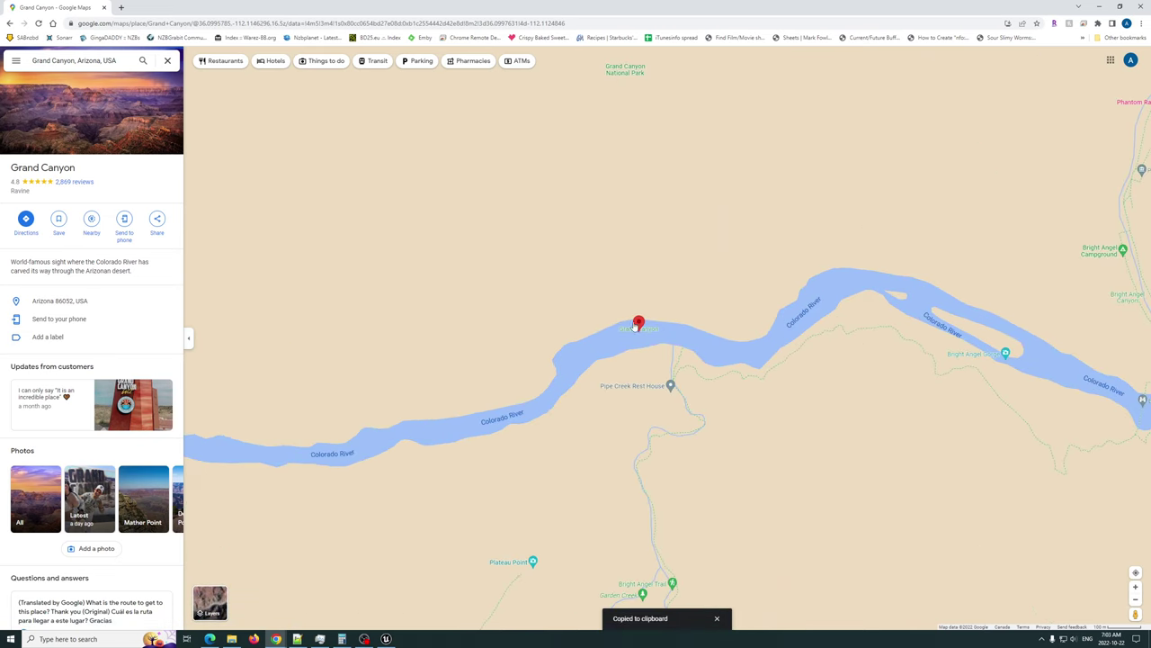
pyautogui.click(1139, 6)
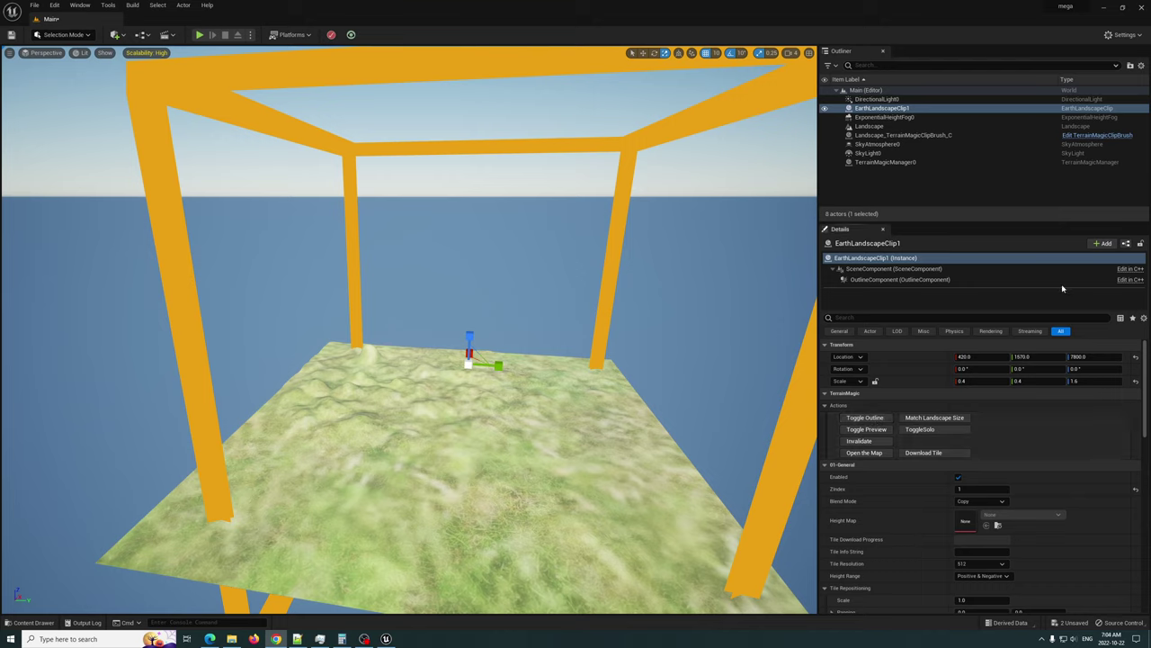
# Bring up the TerrainMagic web map and search it for the copied Grand Canyon coordinates
pyautogui.moveTo(1150, 126); pyautogui.dragTo(681, 83)
pyautogui.click(820, 76)
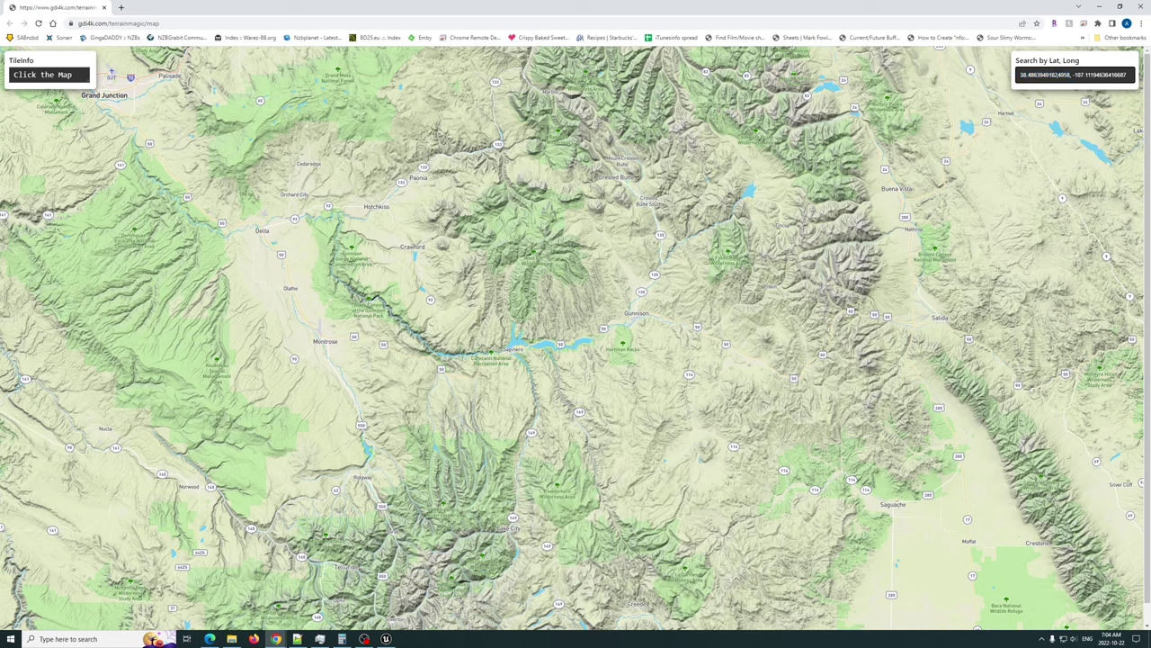
pyautogui.hotkey('ctrl', 'v')
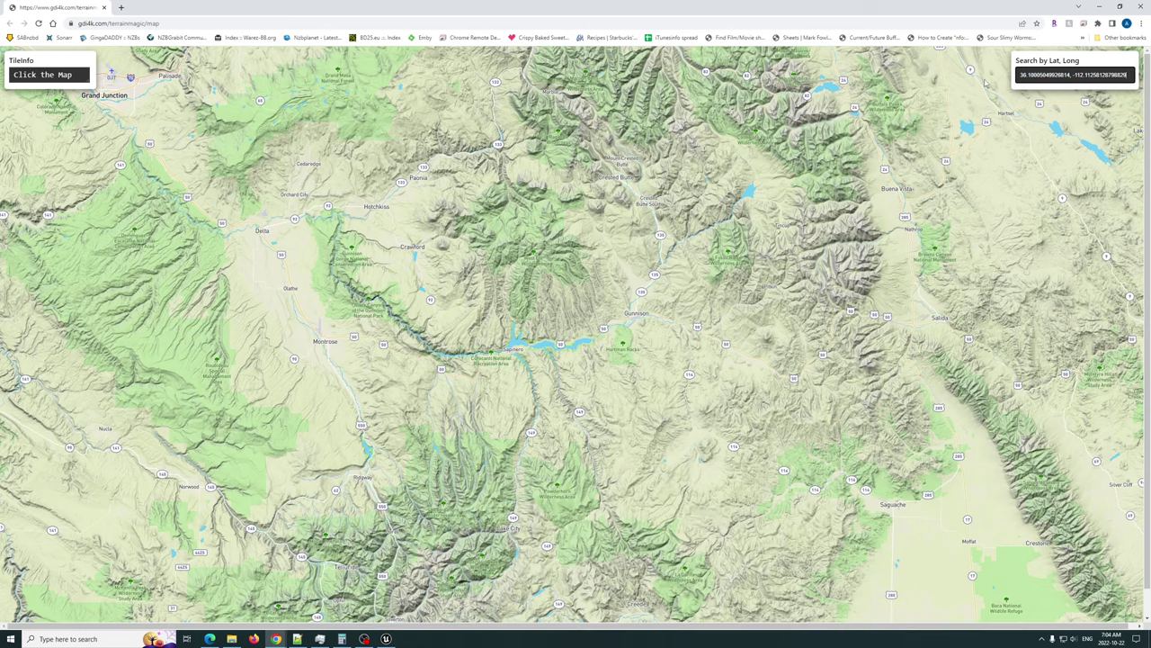
pyautogui.press('Return')
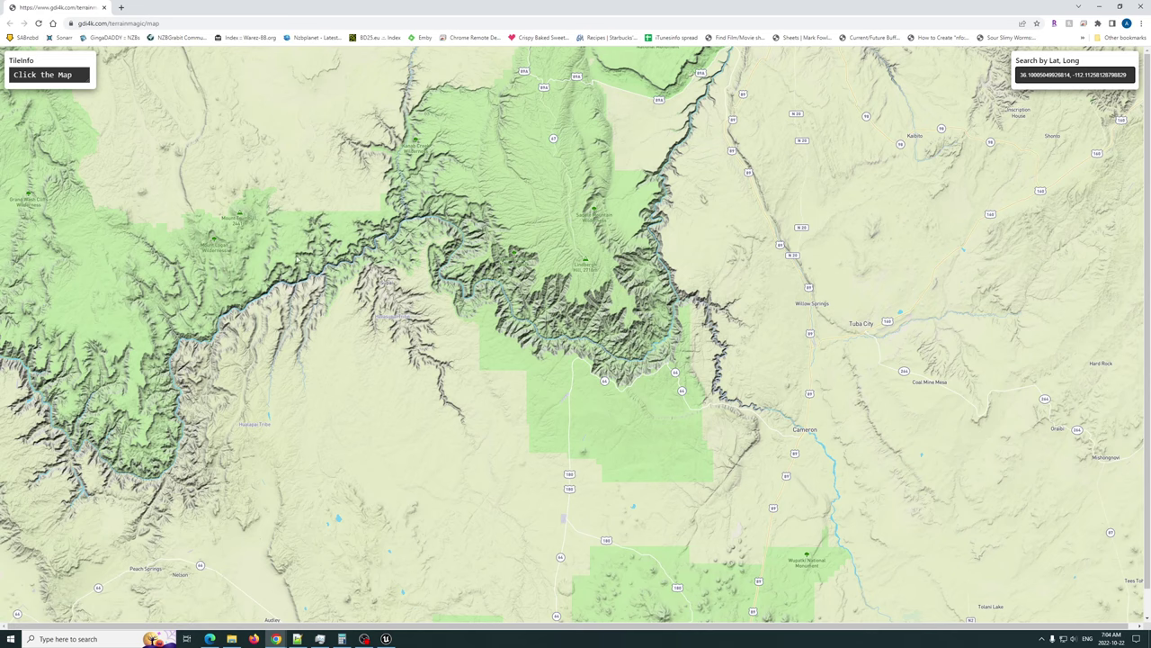
# Compare the large map tiles around the Grand Canyon, including 192,401,10 and 193,402,10, for suitable canyon coverage
pyautogui.scroll(3, 545, 332)
pyautogui.click(516, 338)
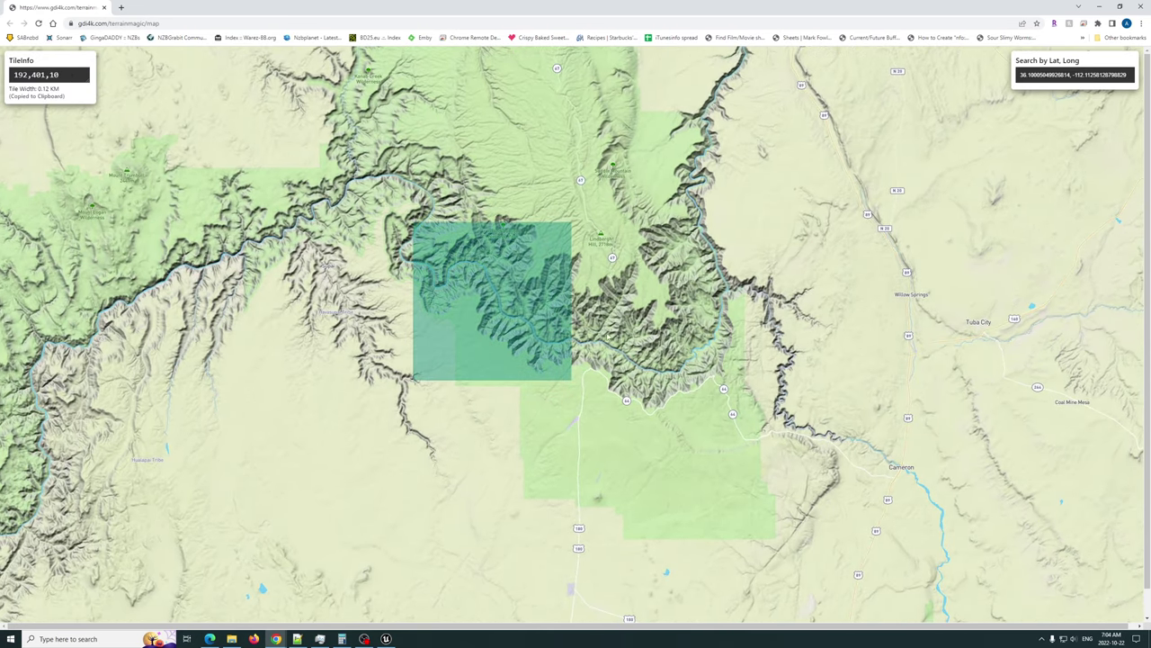
pyautogui.click(637, 337)
pyautogui.click(656, 405)
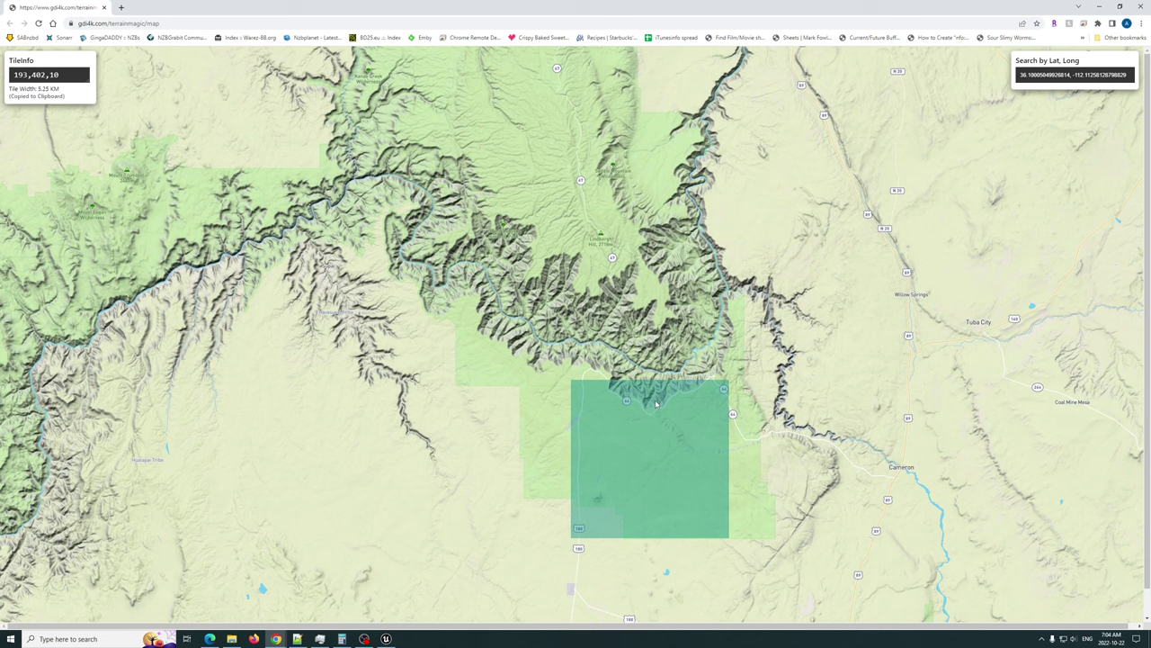
pyautogui.click(574, 329)
pyautogui.click(447, 257)
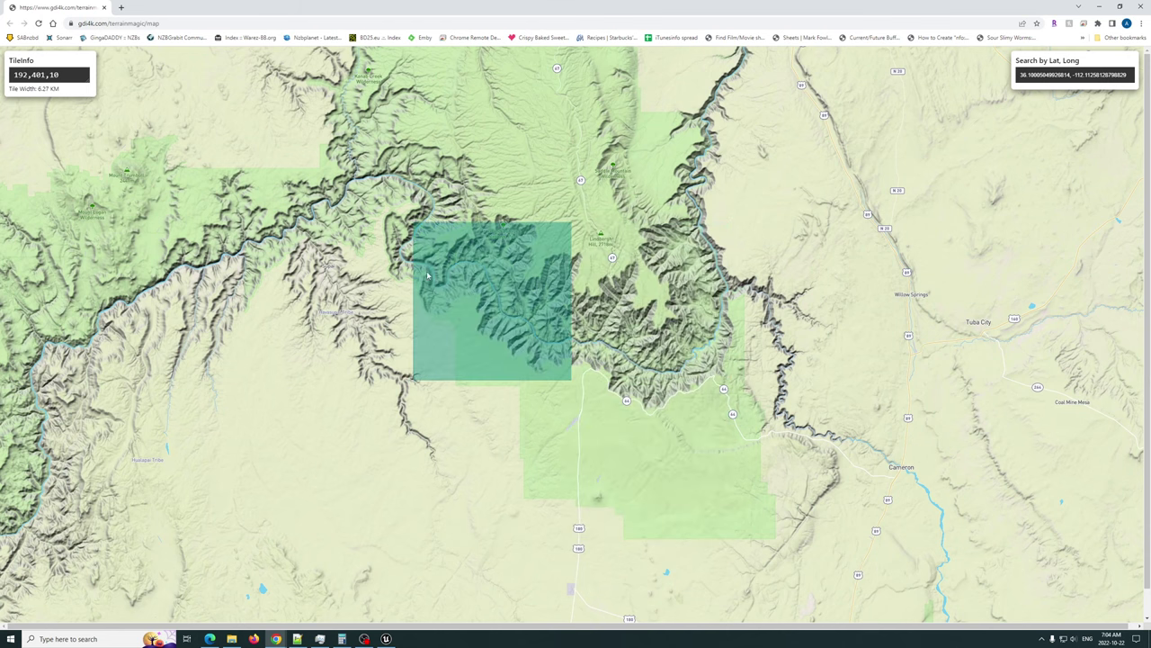
pyautogui.scroll(2, 379, 276)
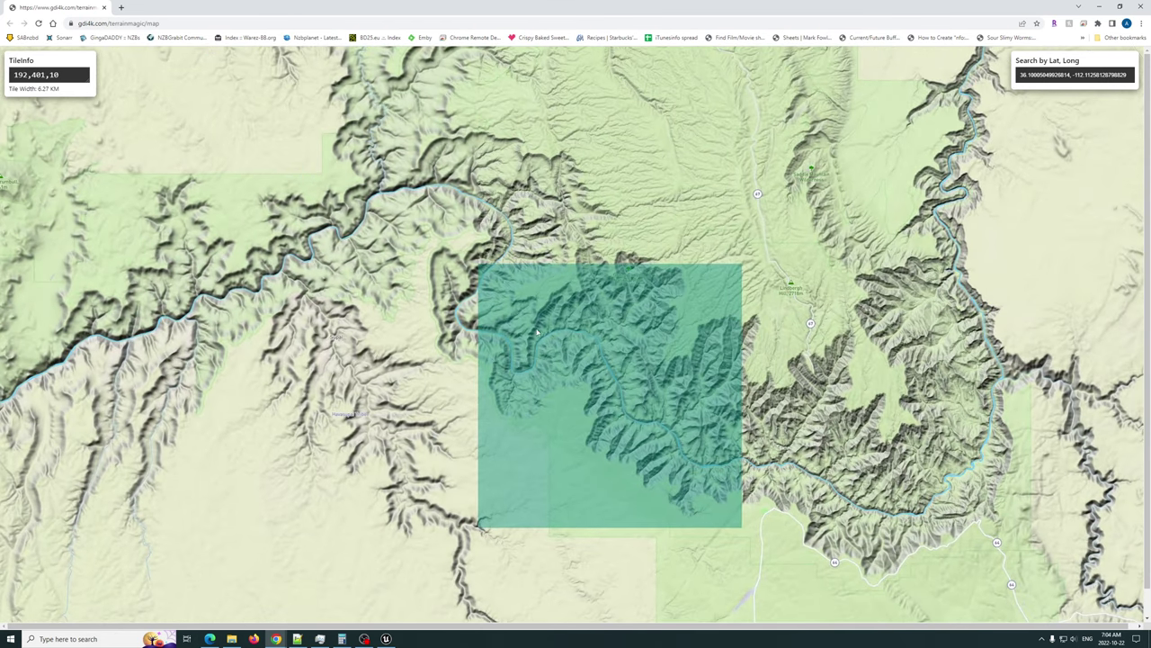
pyautogui.click(593, 370)
pyautogui.scroll(-2, 593, 370)
pyautogui.click(572, 360)
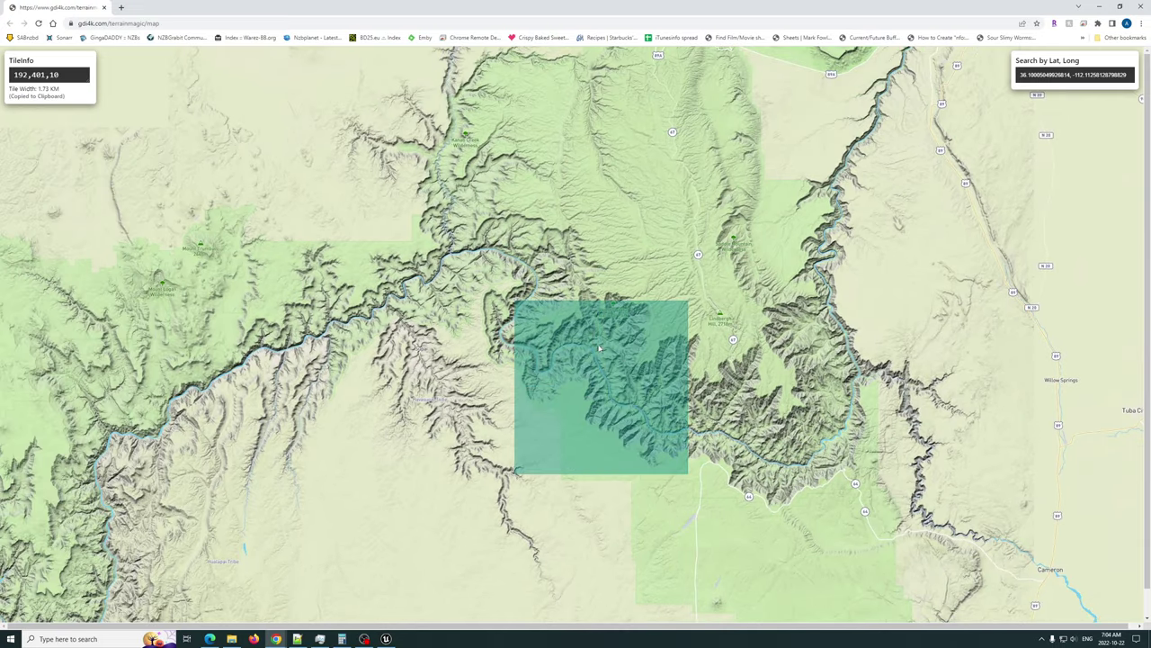
pyautogui.scroll(-2, 567, 329)
pyautogui.scroll(6, 567, 328)
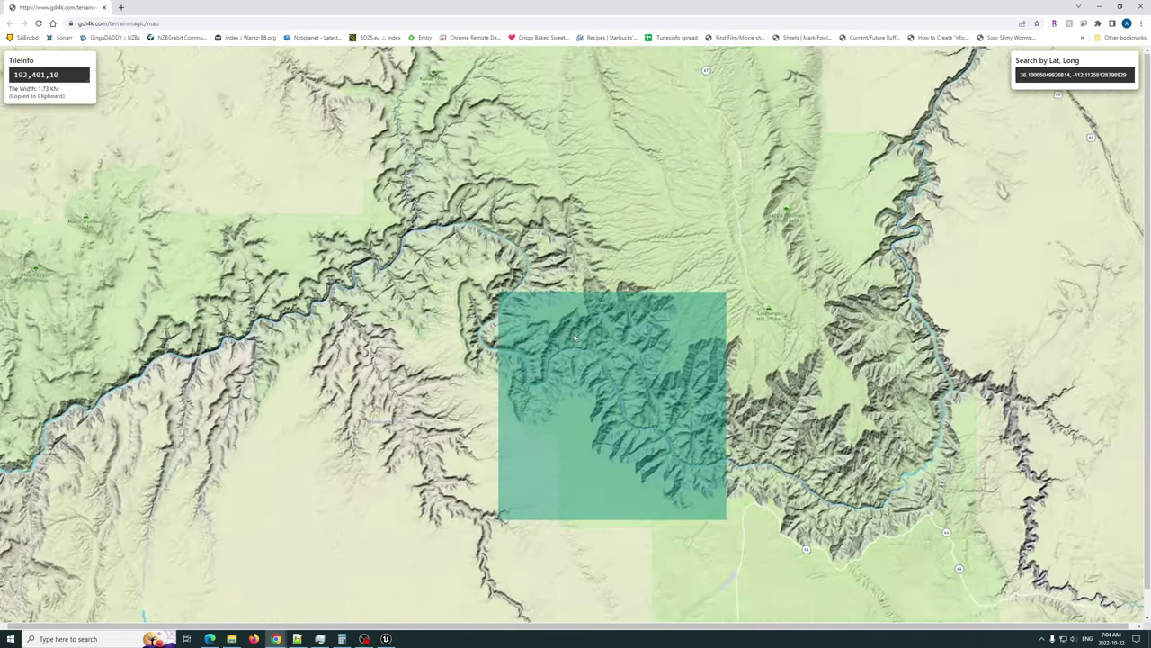
# Examine the smaller tiles 768,1604,12 and 768,1605,12 around the river bend for canyon coverage
pyautogui.click(487, 347)
pyautogui.scroll(4, 464, 306)
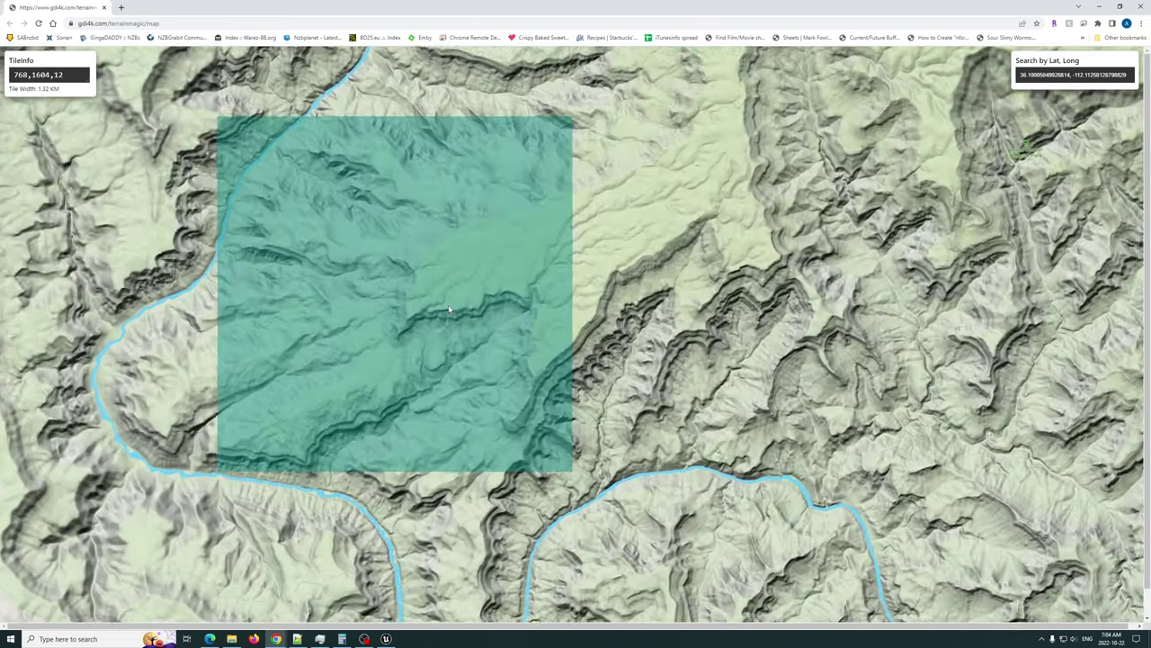
pyautogui.click(460, 272)
pyautogui.scroll(-2, 465, 331)
pyautogui.scroll(-3, 464, 333)
pyautogui.scroll(1, 468, 340)
pyautogui.click(477, 347)
pyautogui.scroll(-1, 477, 350)
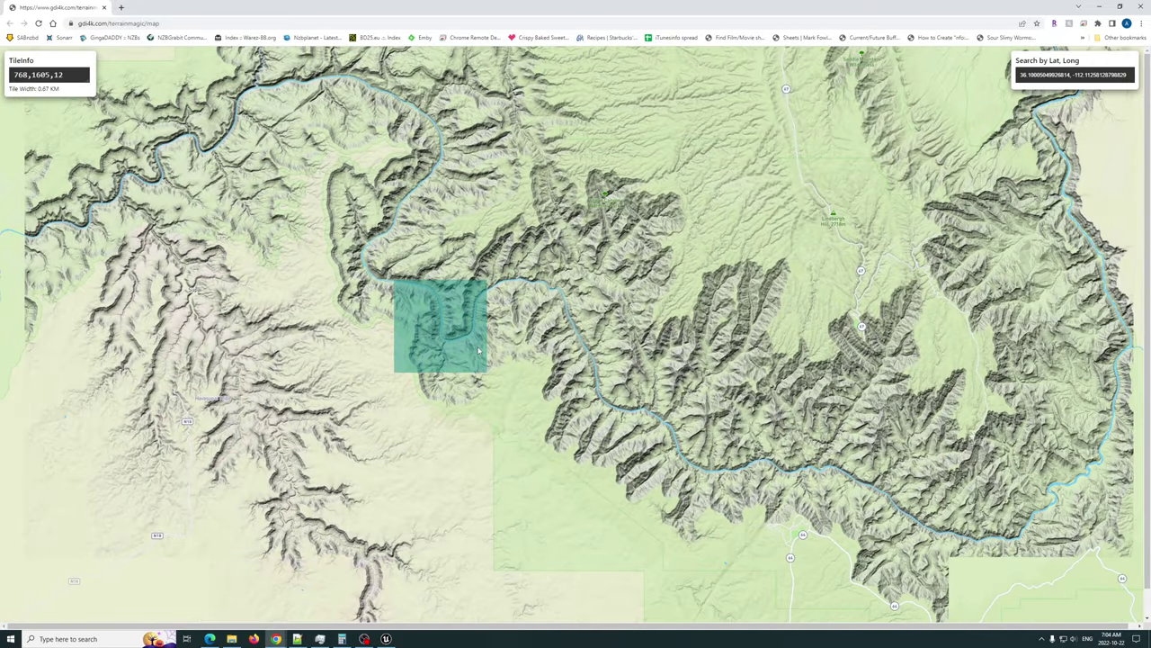
# Select tile 384,802,11 on the river bend, copy its tile info string, and return to the Unreal Editor
pyautogui.click(478, 351)
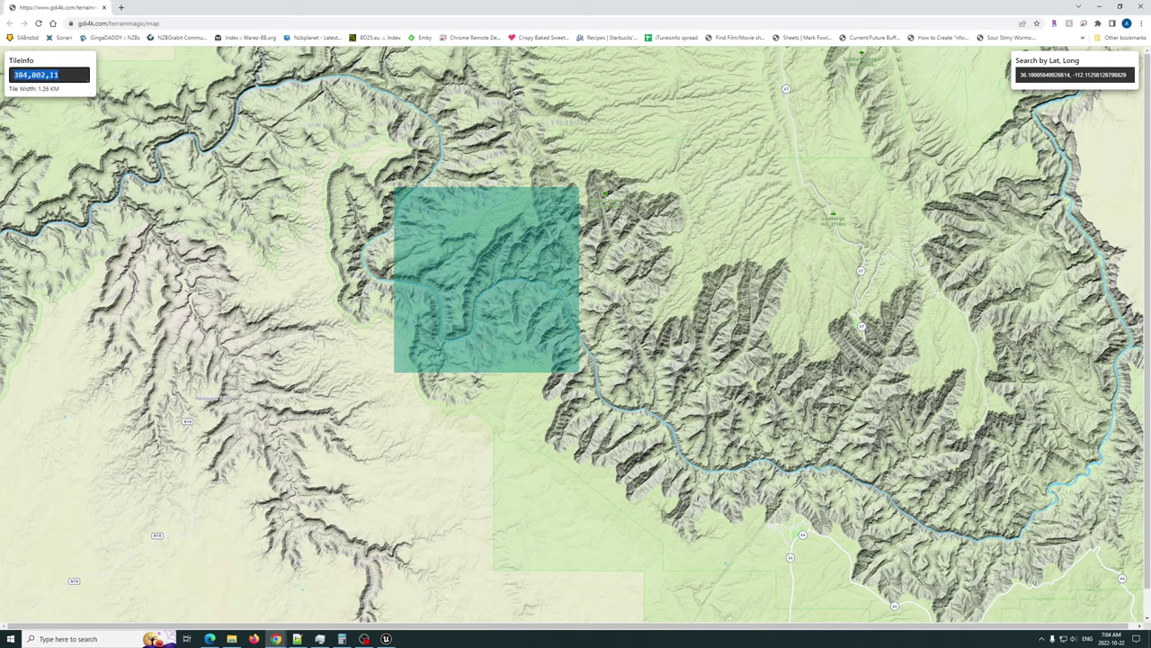
pyautogui.rightClick(32, 75)
pyautogui.click(41, 83)
pyautogui.click(1101, 7)
# Set the clip's Tile Info String to 384,802,11 and its Tile Resolution to 2048
pyautogui.scroll(-2, 861, 495)
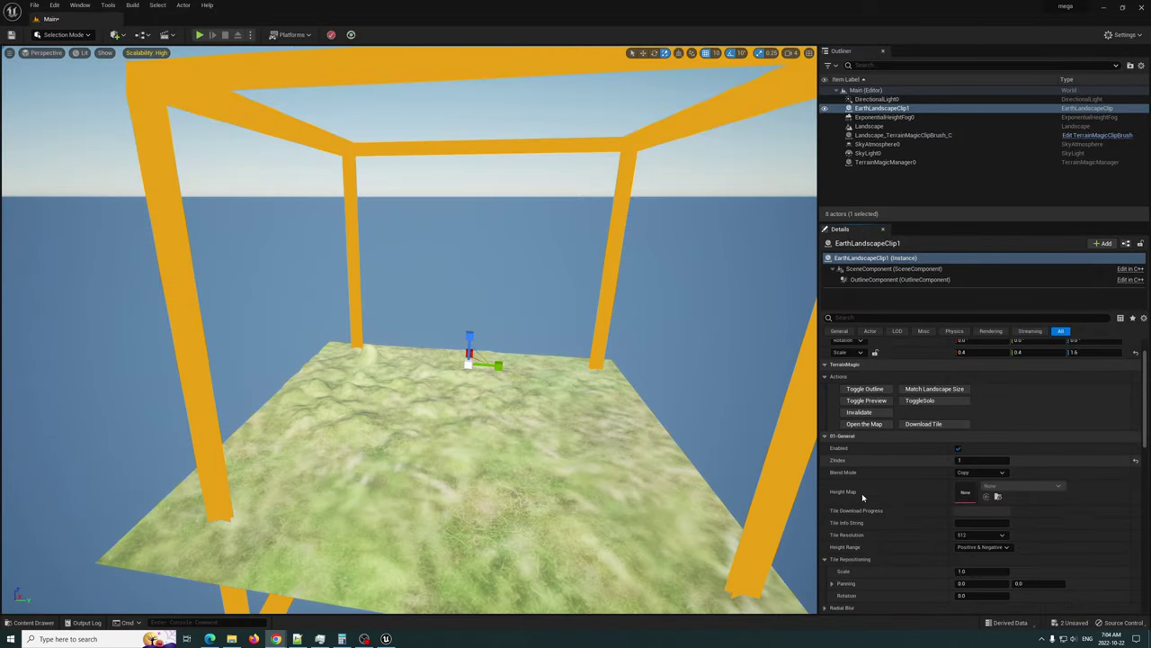
pyautogui.click(980, 508)
pyautogui.hotkey('ctrl', 'v')
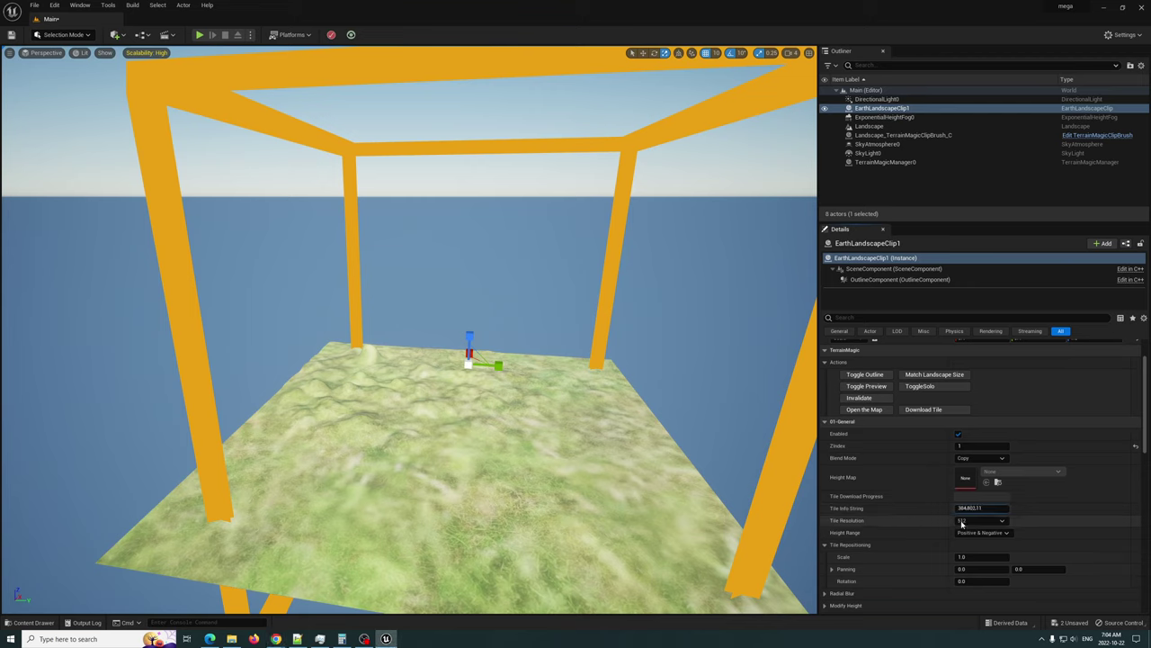
pyautogui.click(1003, 521)
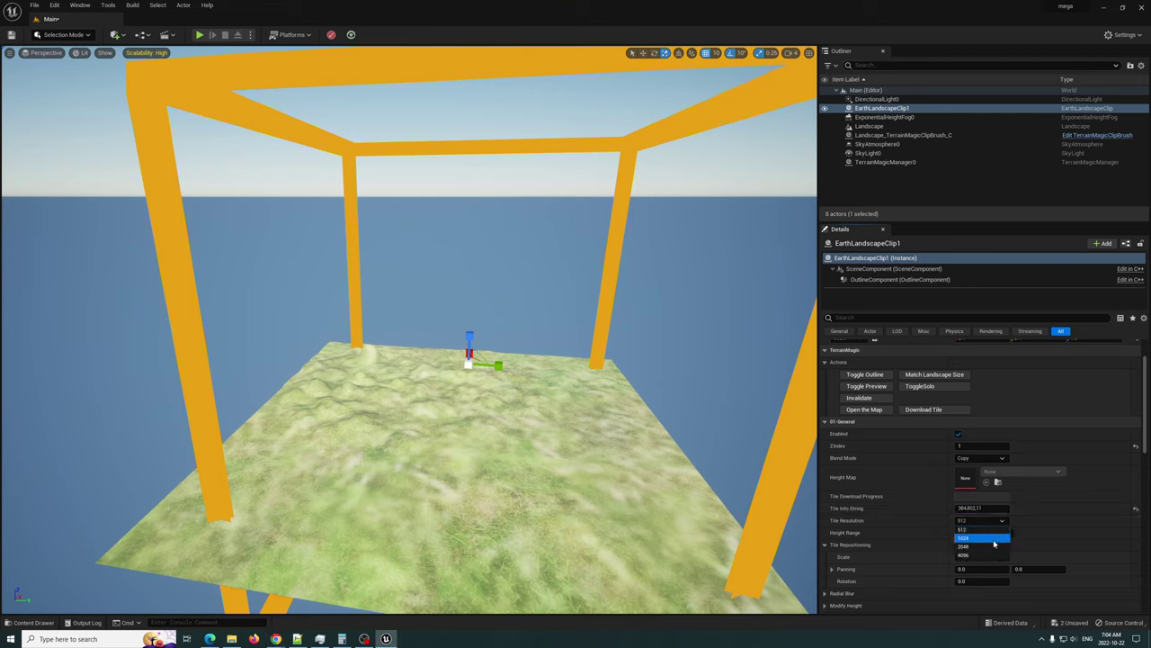
pyautogui.click(992, 547)
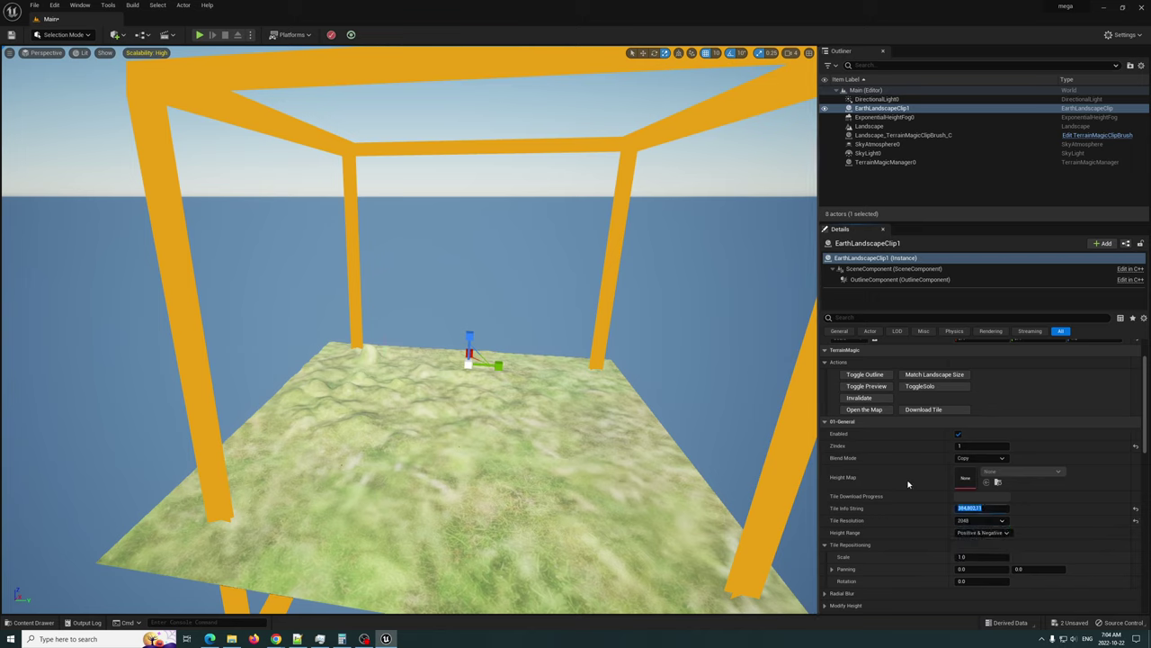
# Download the height tile for EarthLandscapeClip1 and inspect the generated canyon terrain
pyautogui.scroll(-1, 925, 526)
pyautogui.scroll(3, 926, 526)
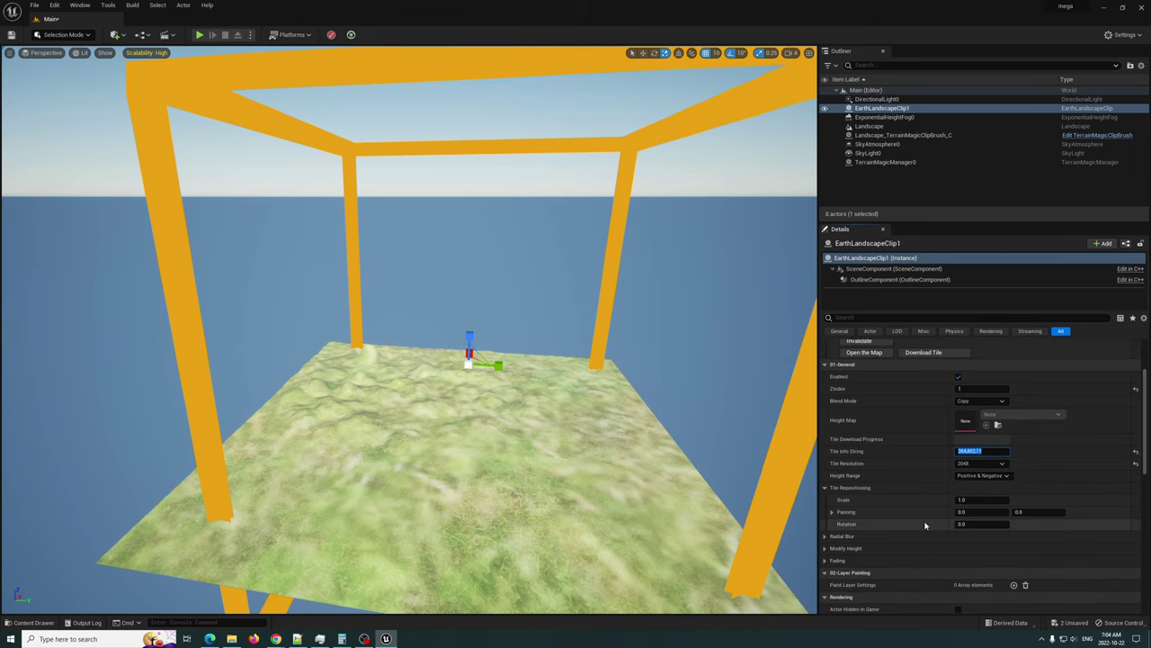
pyautogui.click(923, 454)
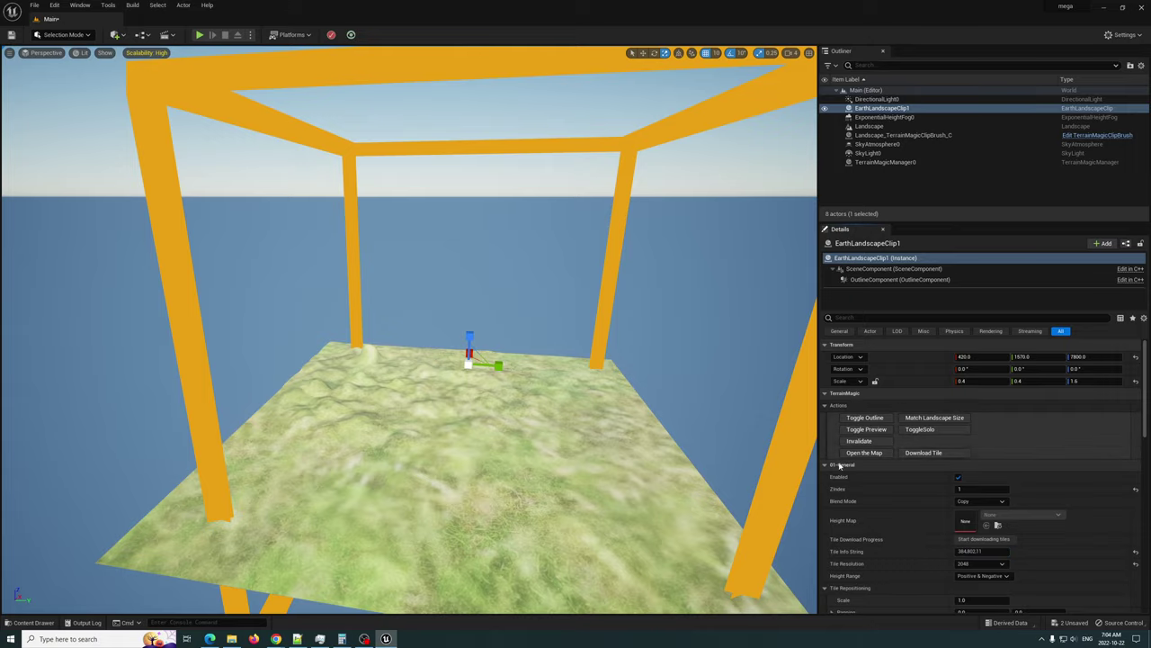
pyautogui.moveTo(630, 423); pyautogui.dragTo(477, 481, button='right')
pyautogui.press('w')
pyautogui.press('s')
pyautogui.press('w')
pyautogui.press('s')
pyautogui.moveTo(633, 464); pyautogui.dragTo(634, 464, button='right')
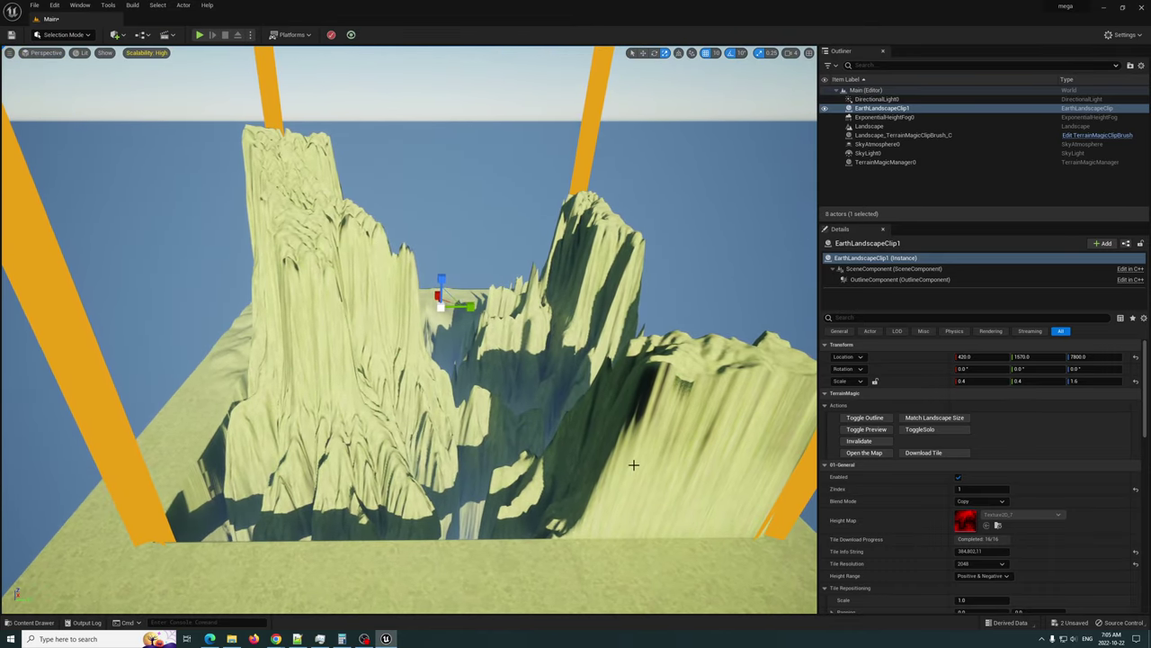
pyautogui.moveTo(590, 422); pyautogui.dragTo(590, 422, button='right')
# Set the clip's Height Range to Positive Only and invalidate the clip to rebuild the landscape
pyautogui.scroll(-2, 955, 529)
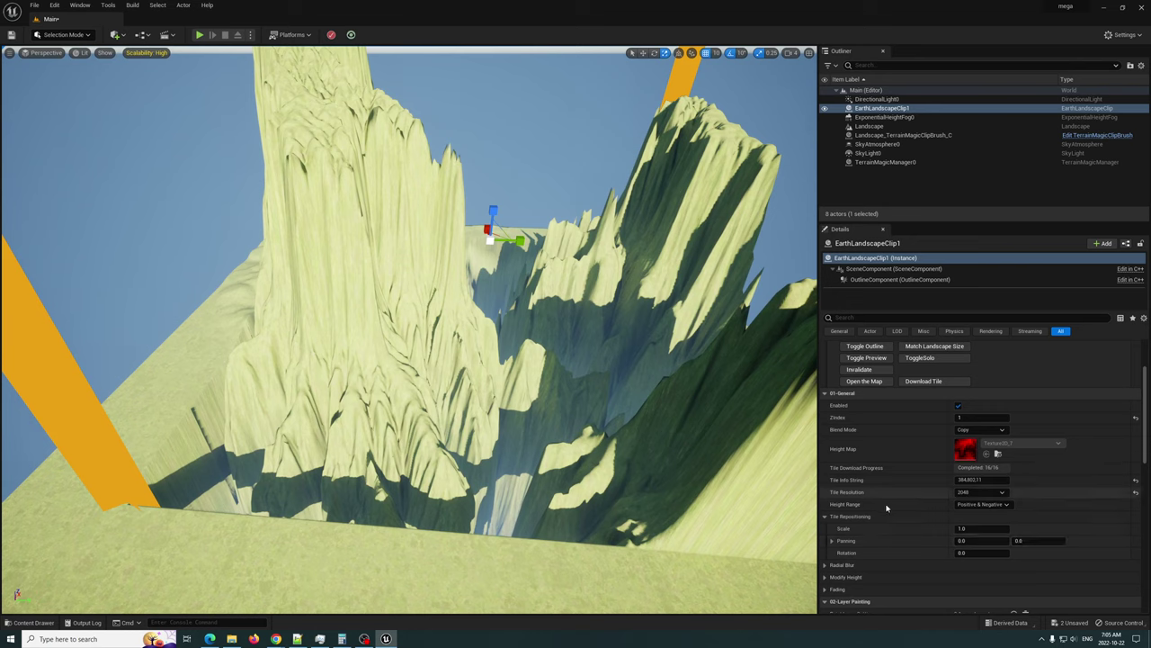
pyautogui.click(999, 505)
pyautogui.click(1007, 513)
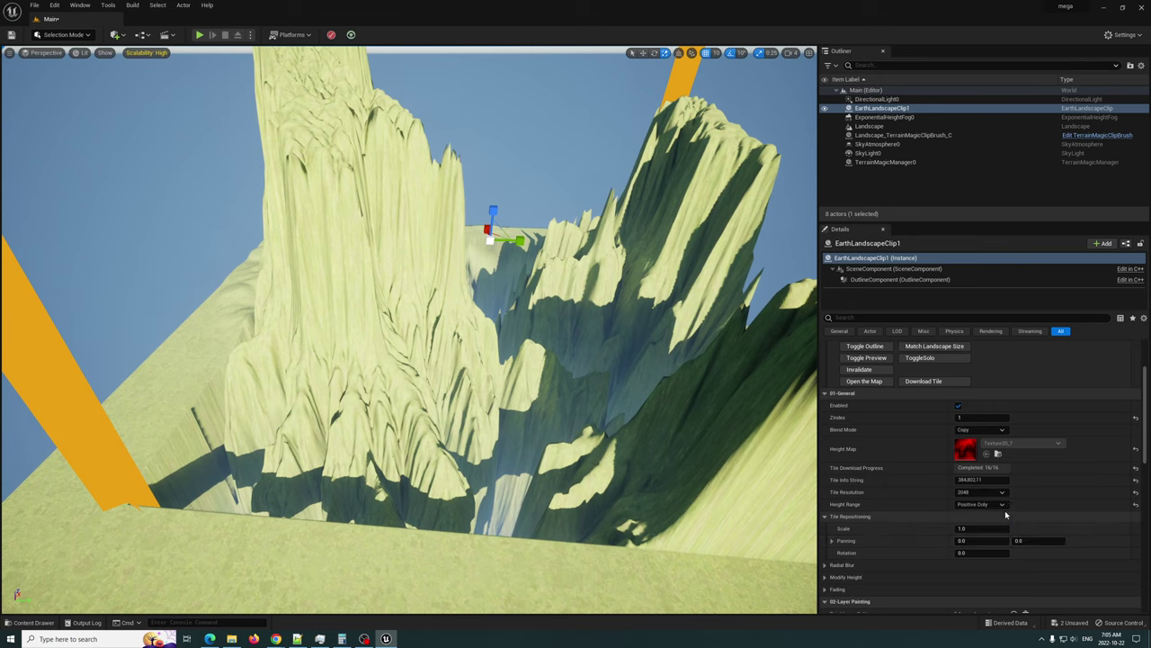
pyautogui.click(864, 371)
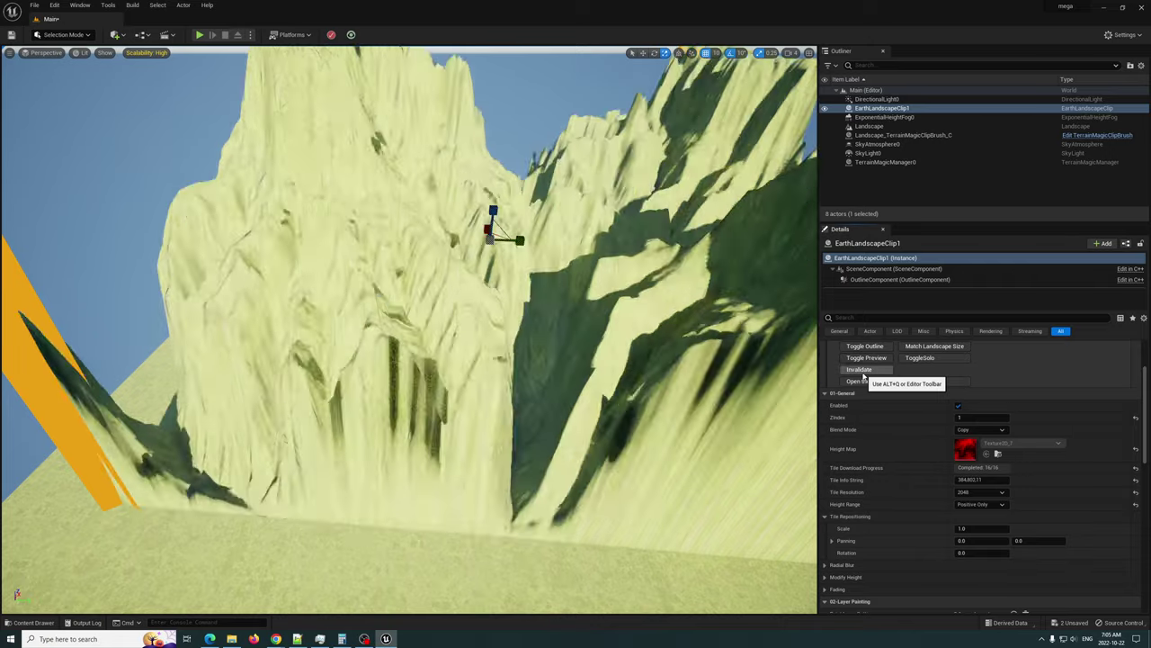
pyautogui.moveTo(648, 360); pyautogui.dragTo(373, 333, button='right')
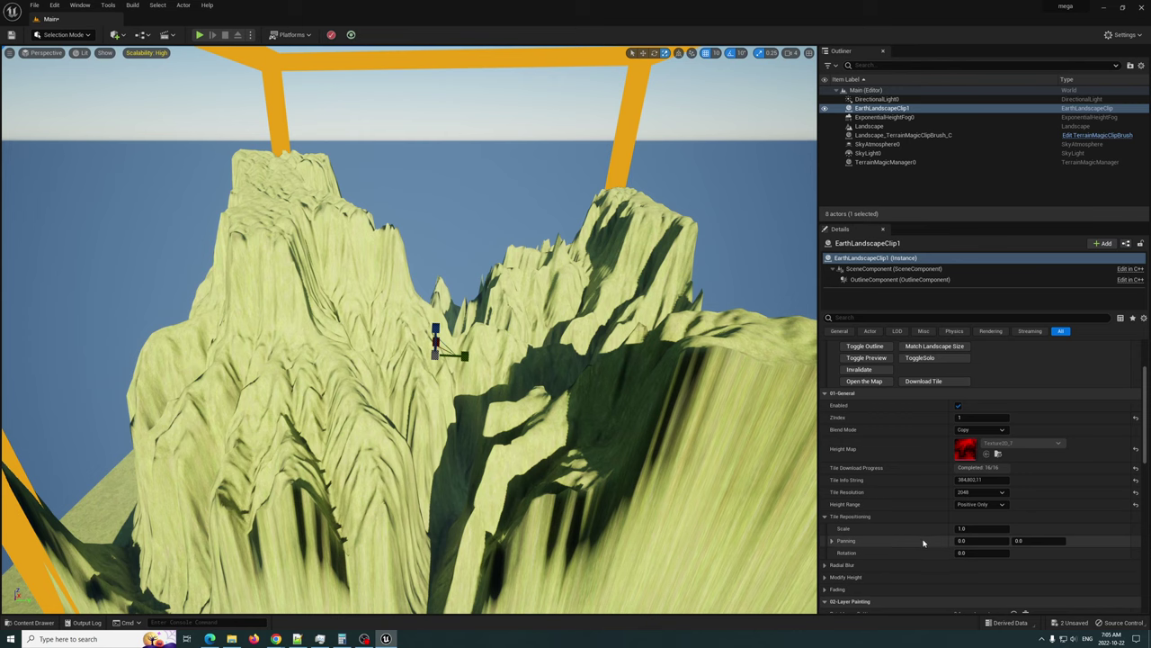
# Set the Output Max of the clip's Height Map Range to 0.5 and invalidate the clip to rebuild the landscape
pyautogui.scroll(-3, 923, 542)
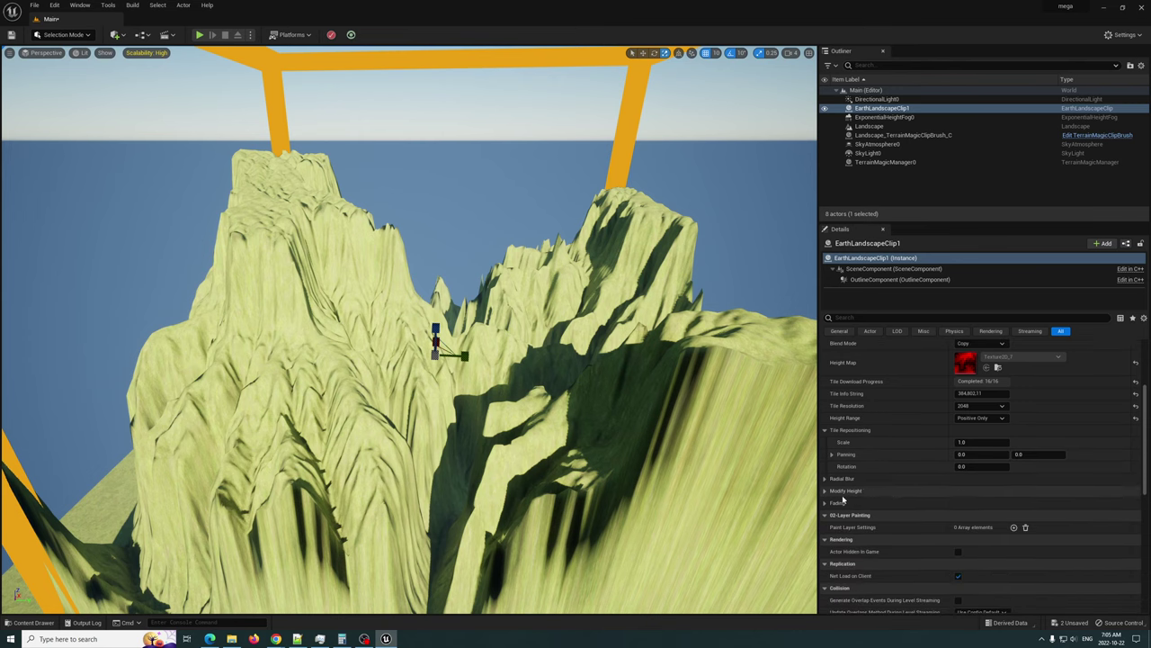
pyautogui.click(826, 491)
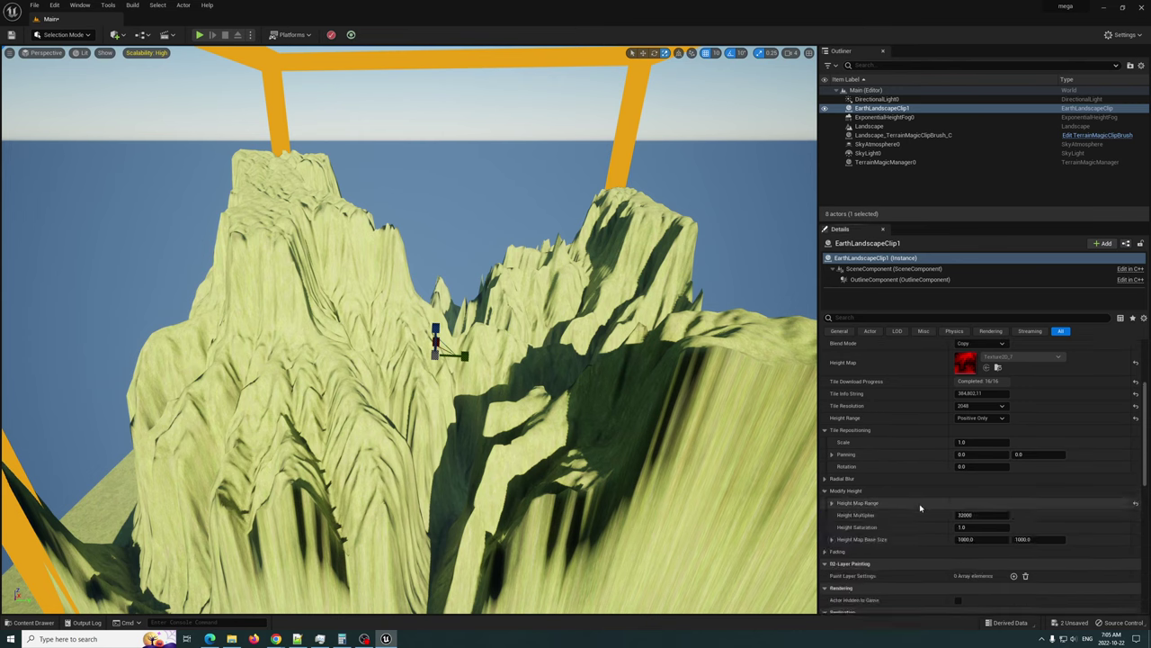
pyautogui.scroll(-1, 920, 509)
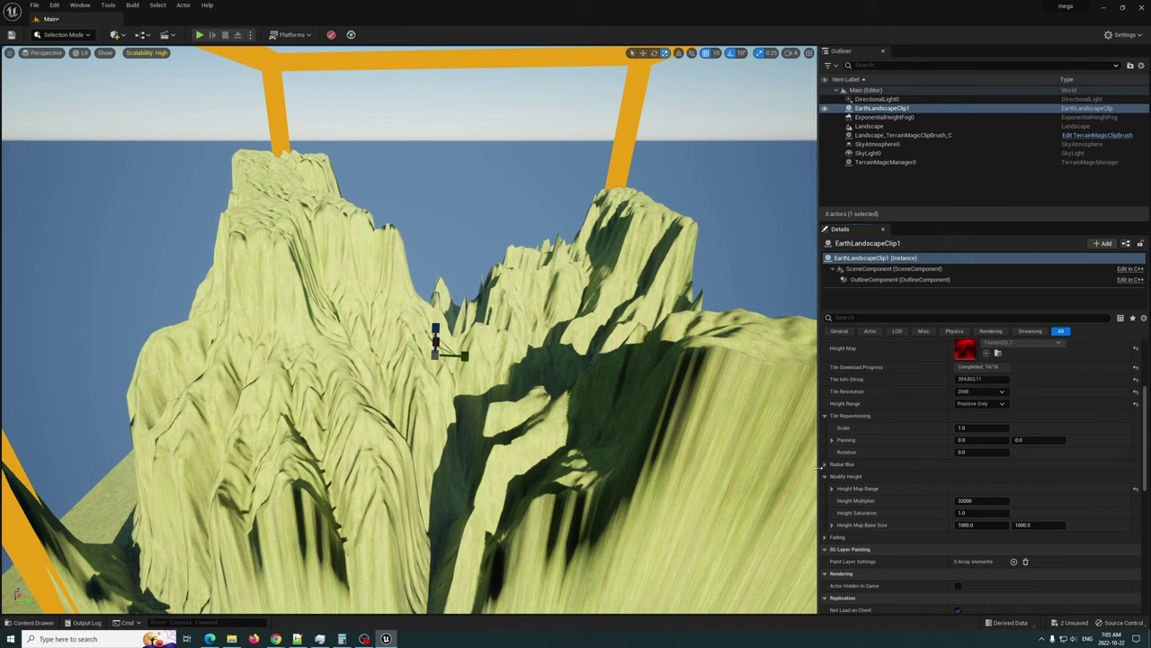
pyautogui.scroll(2, 875, 483)
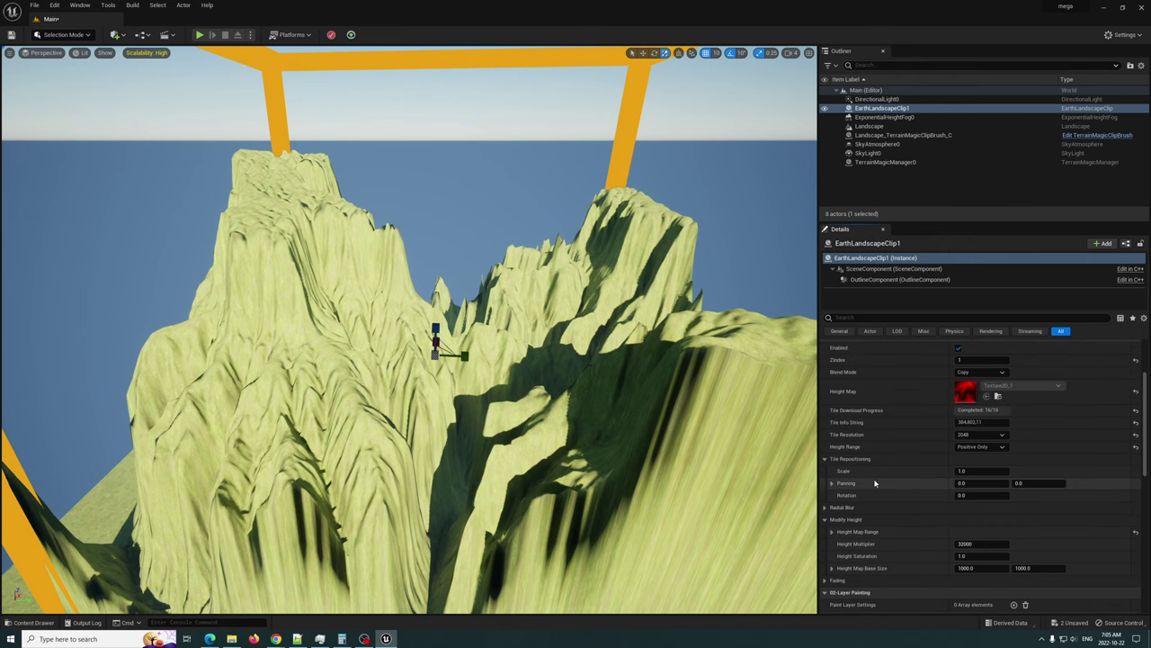
pyautogui.scroll(-3, 875, 483)
pyautogui.scroll(-2, 874, 483)
pyautogui.scroll(-2, 874, 483)
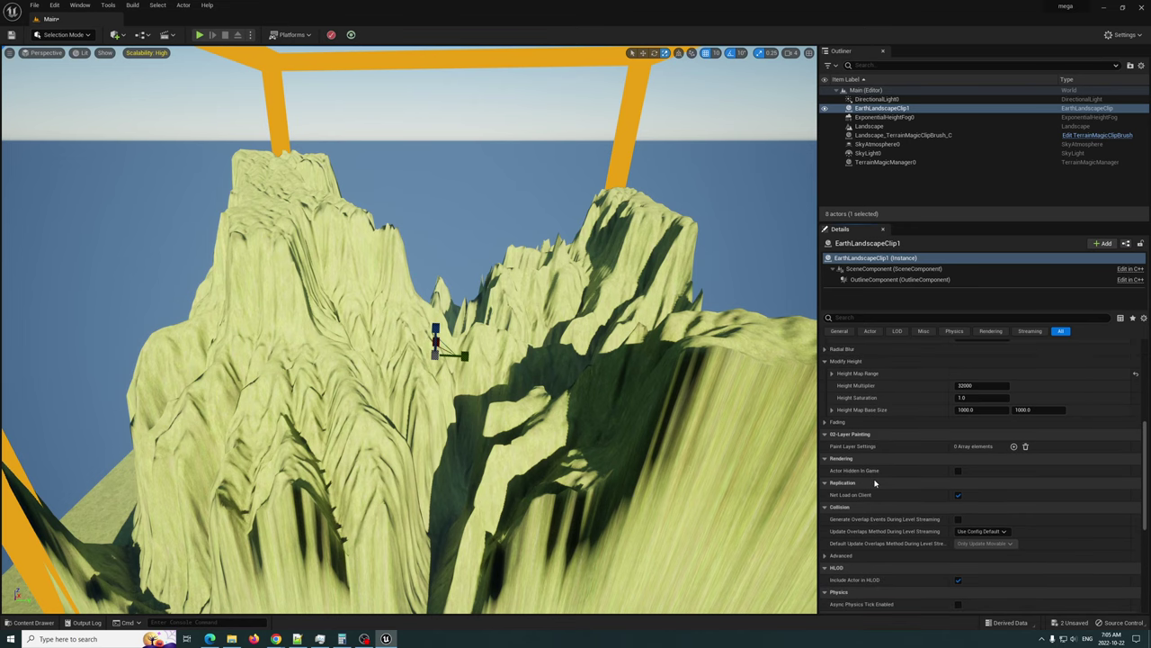
pyautogui.click(831, 375)
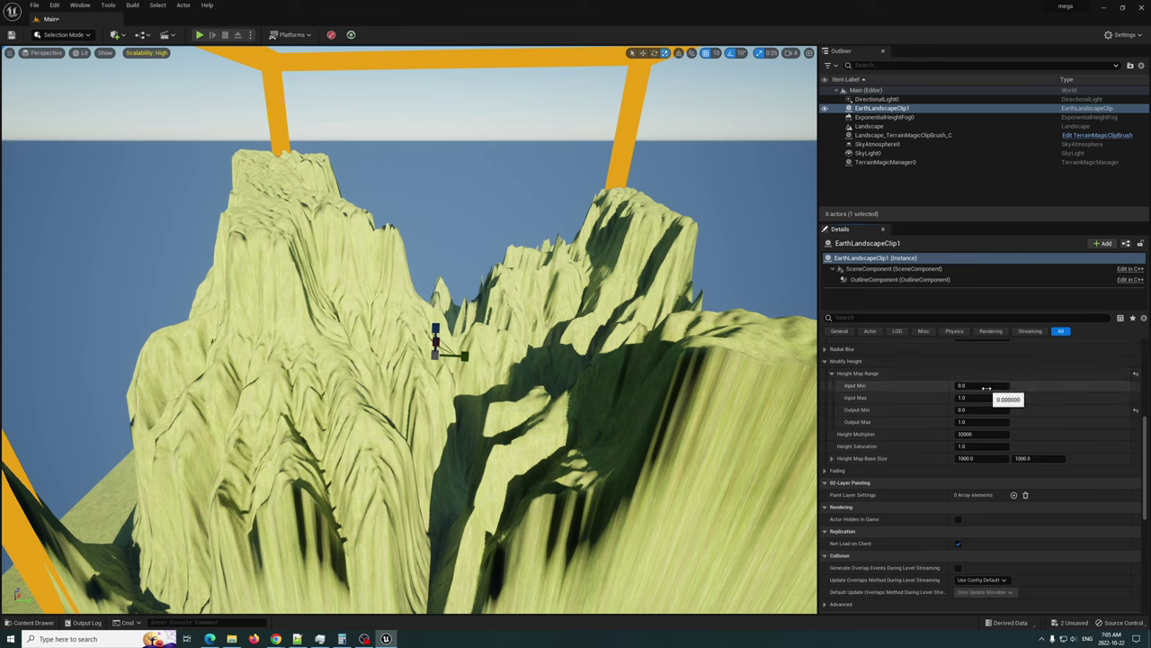
pyautogui.click(983, 421)
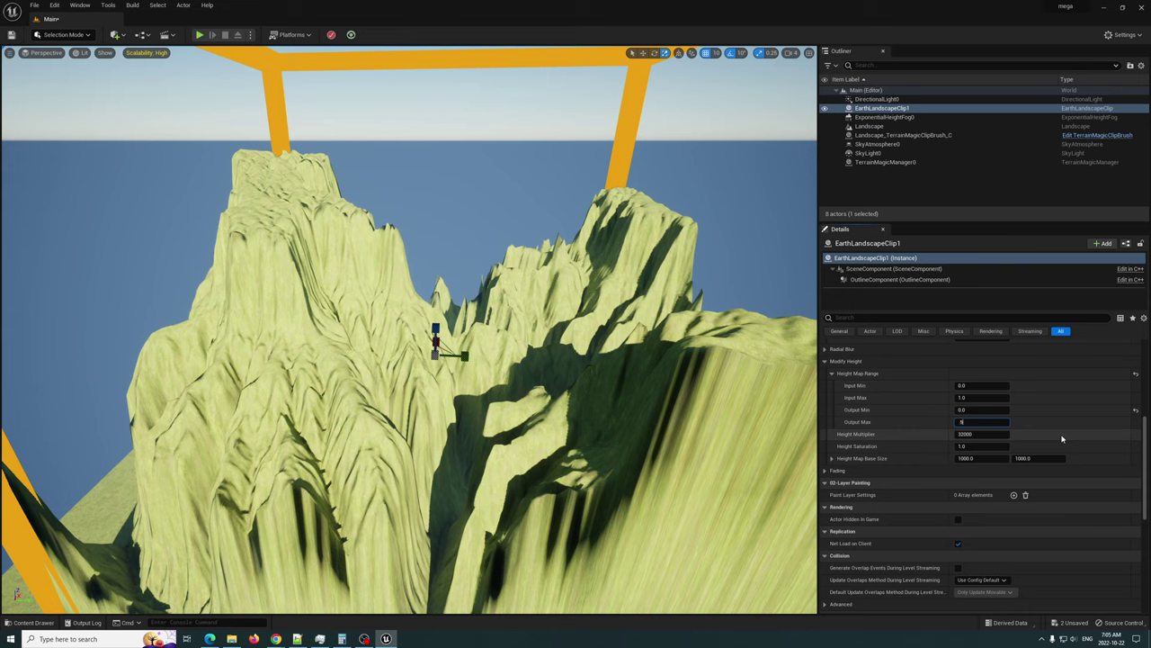
pyautogui.scroll(5, 936, 393)
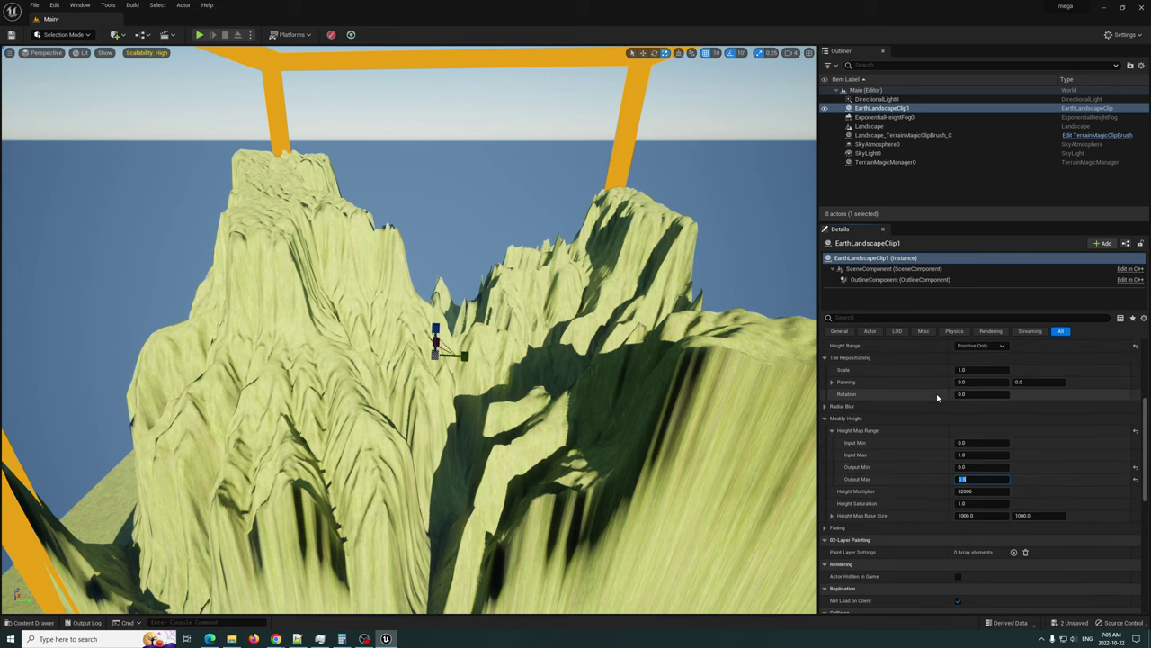
pyautogui.scroll(1, 930, 446)
pyautogui.click(860, 400)
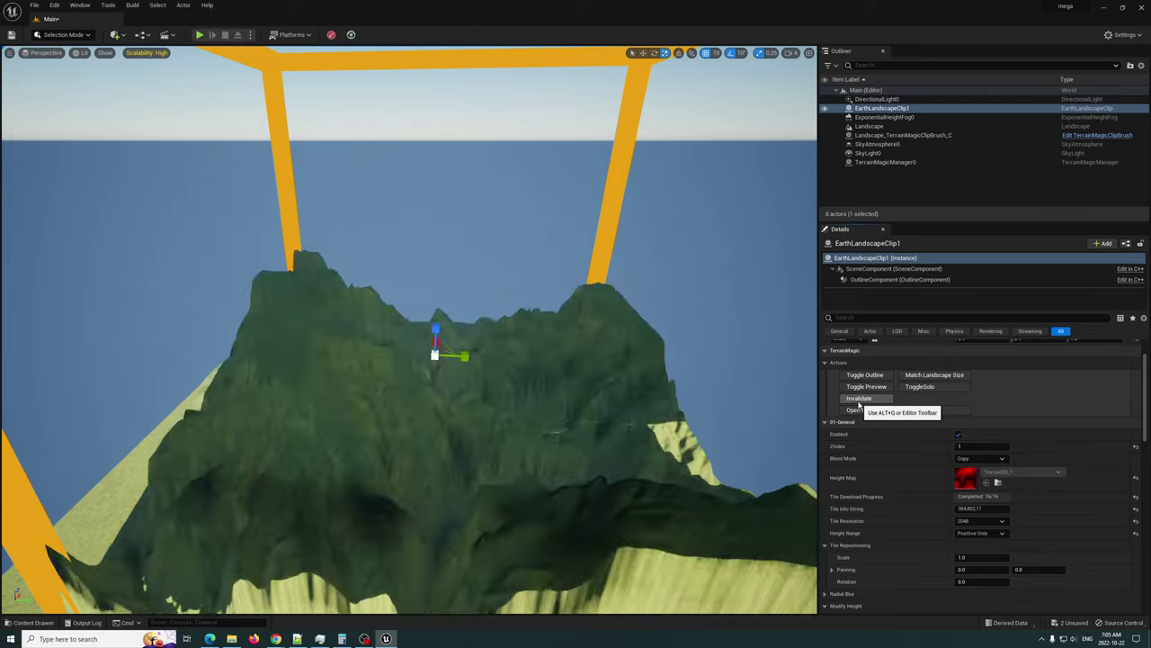